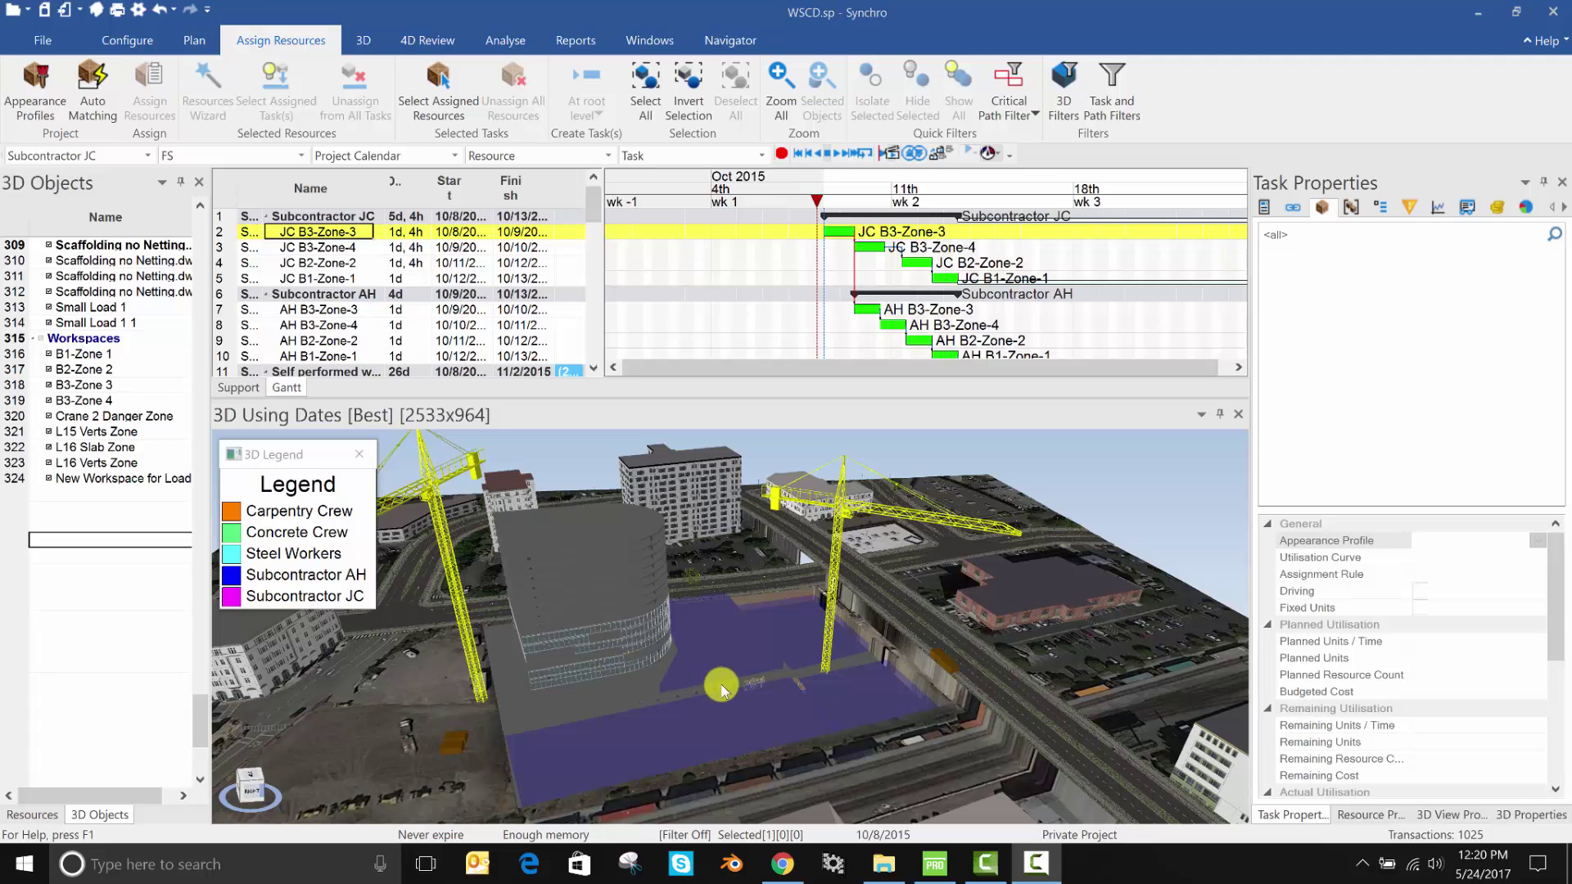
# Step: Select the location resources B1-Zone-1 through B3-Zone-4 together with the tasks from JC B3-Zone-3 through AH B1-Zone-1
pyautogui.scroll(5, 750, 690)
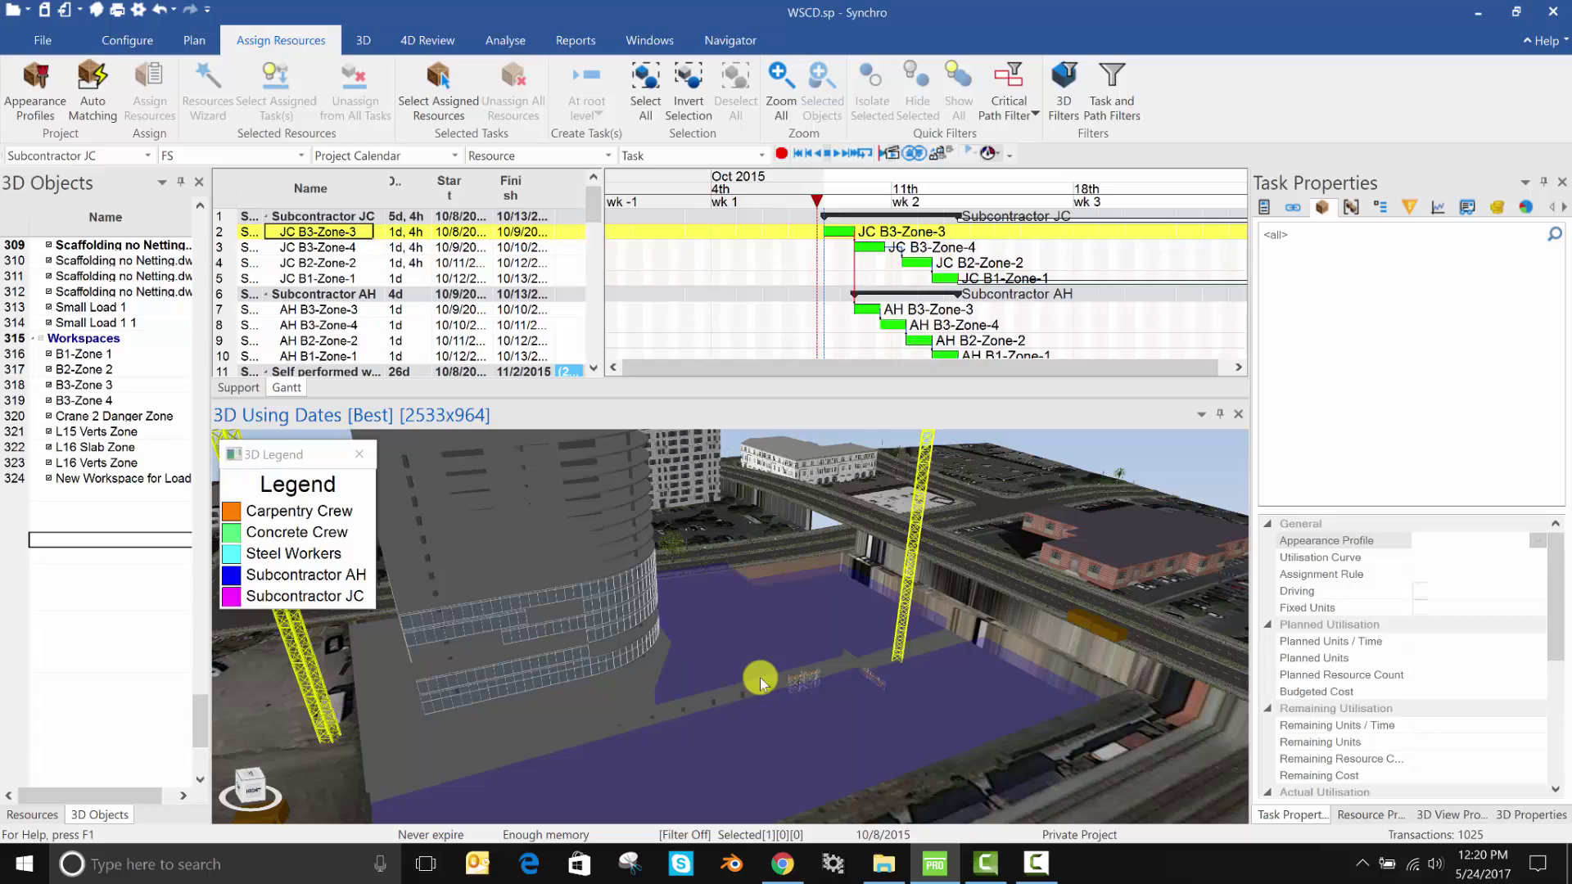
pyautogui.click(79, 354)
pyautogui.scroll(2, 79, 361)
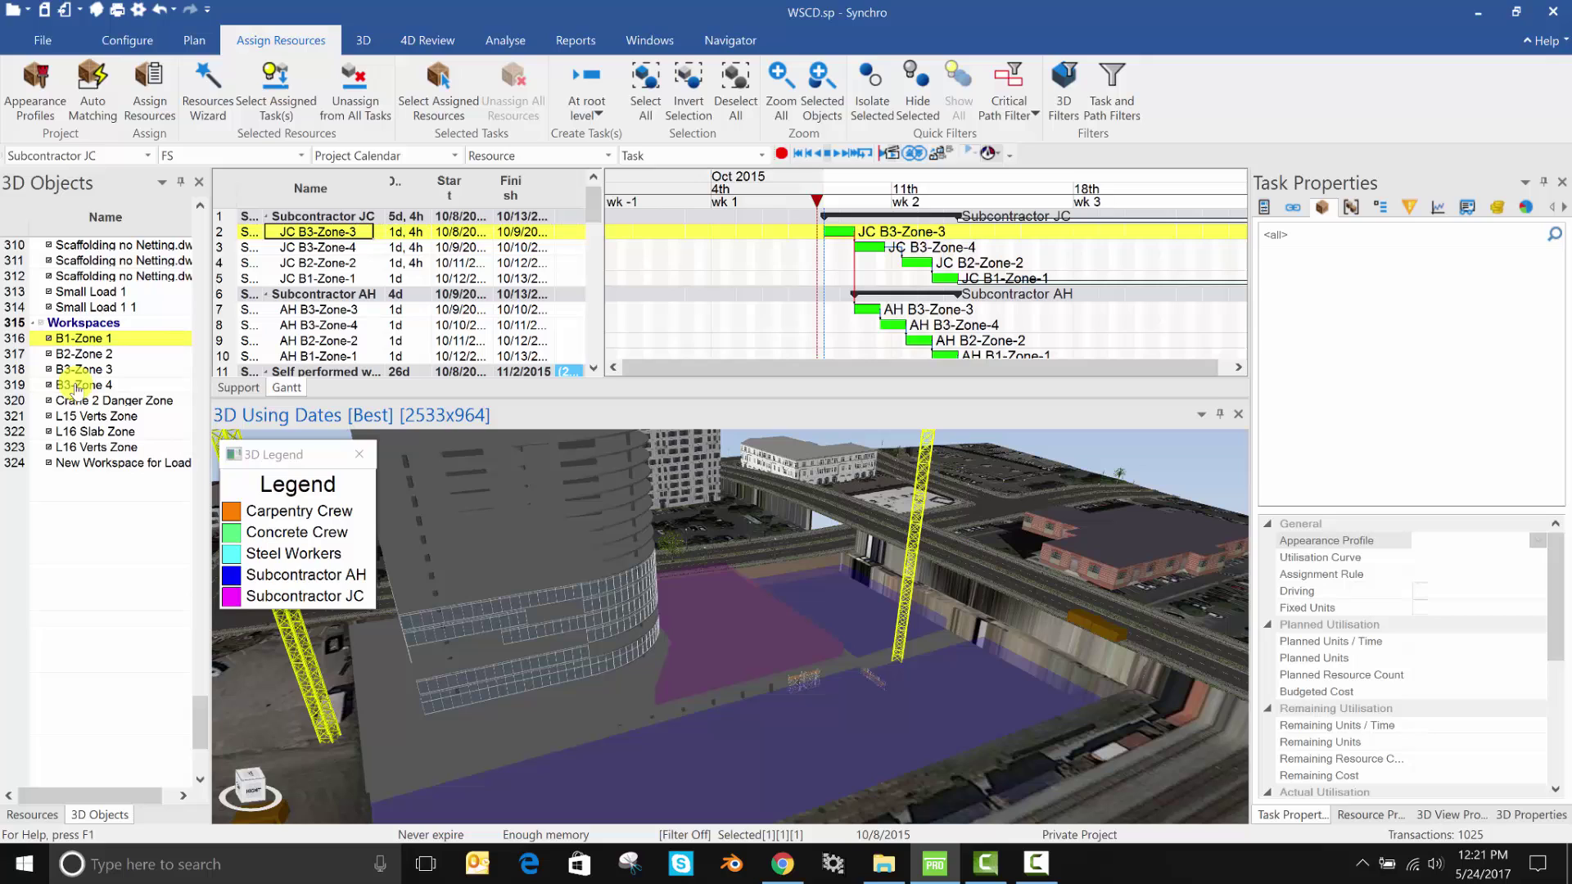
pyautogui.click(33, 816)
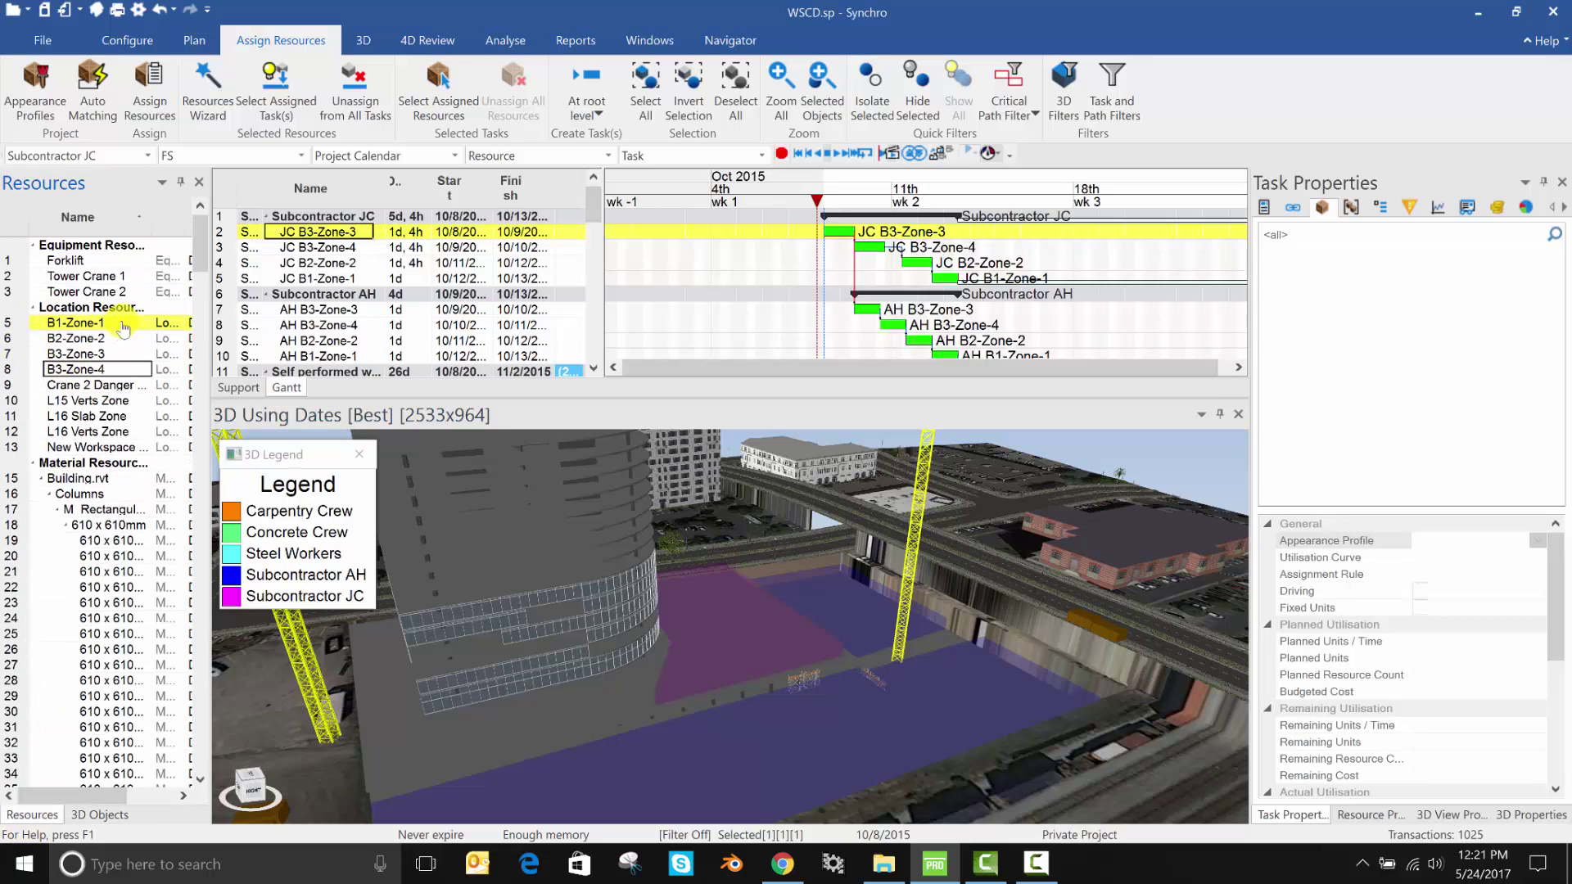
pyautogui.keyDown('shift'); pyautogui.click(82, 369); pyautogui.keyUp('shift')
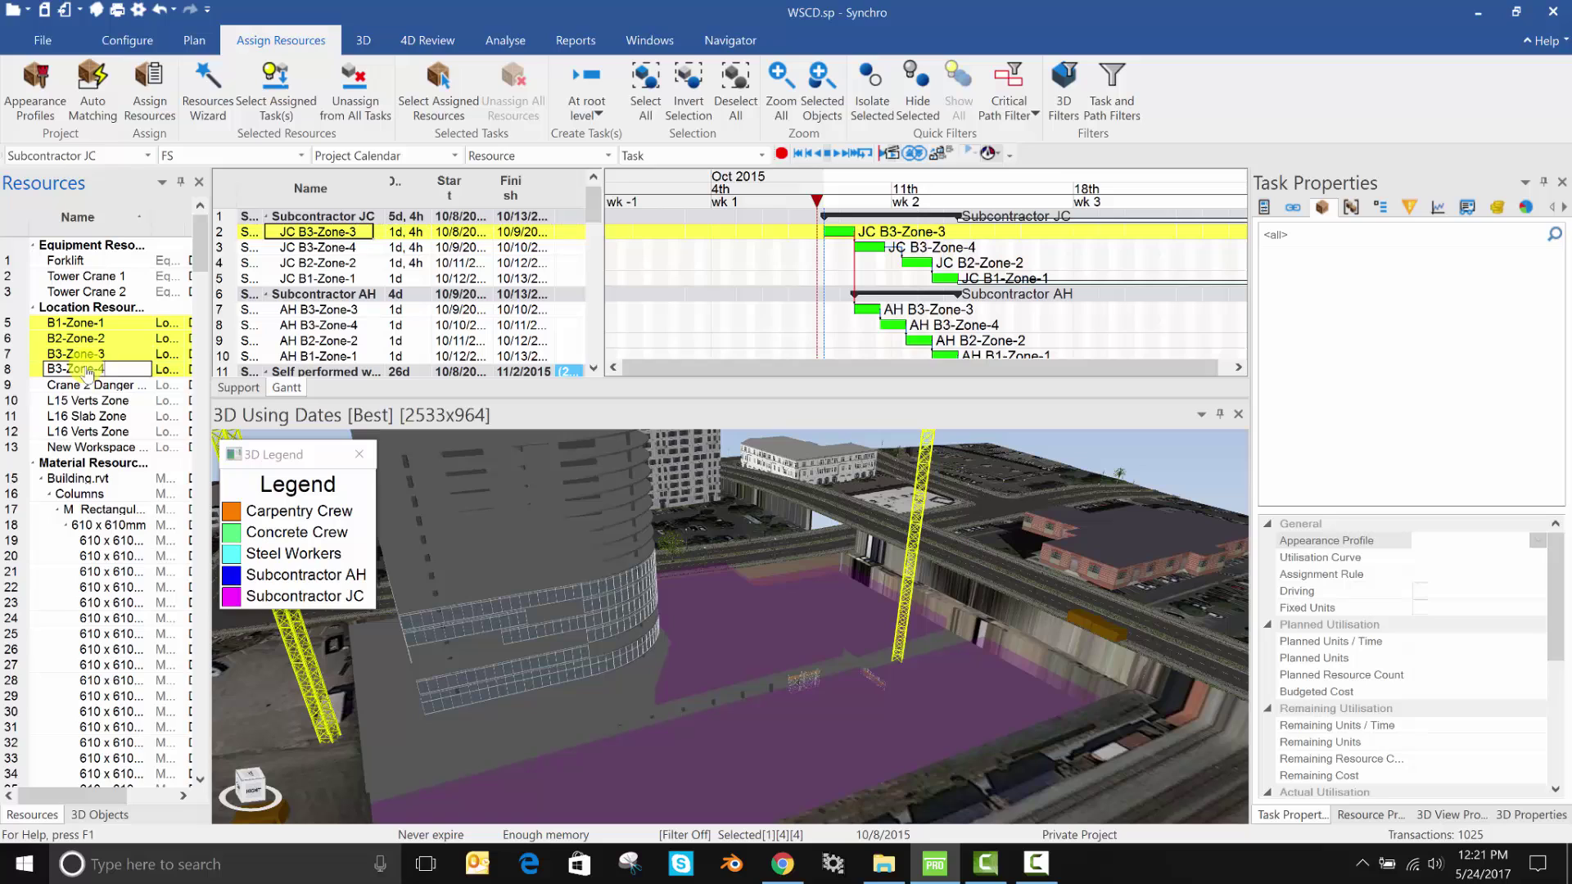
pyautogui.keyDown('shift'); pyautogui.click(319, 358); pyautogui.keyUp('shift')
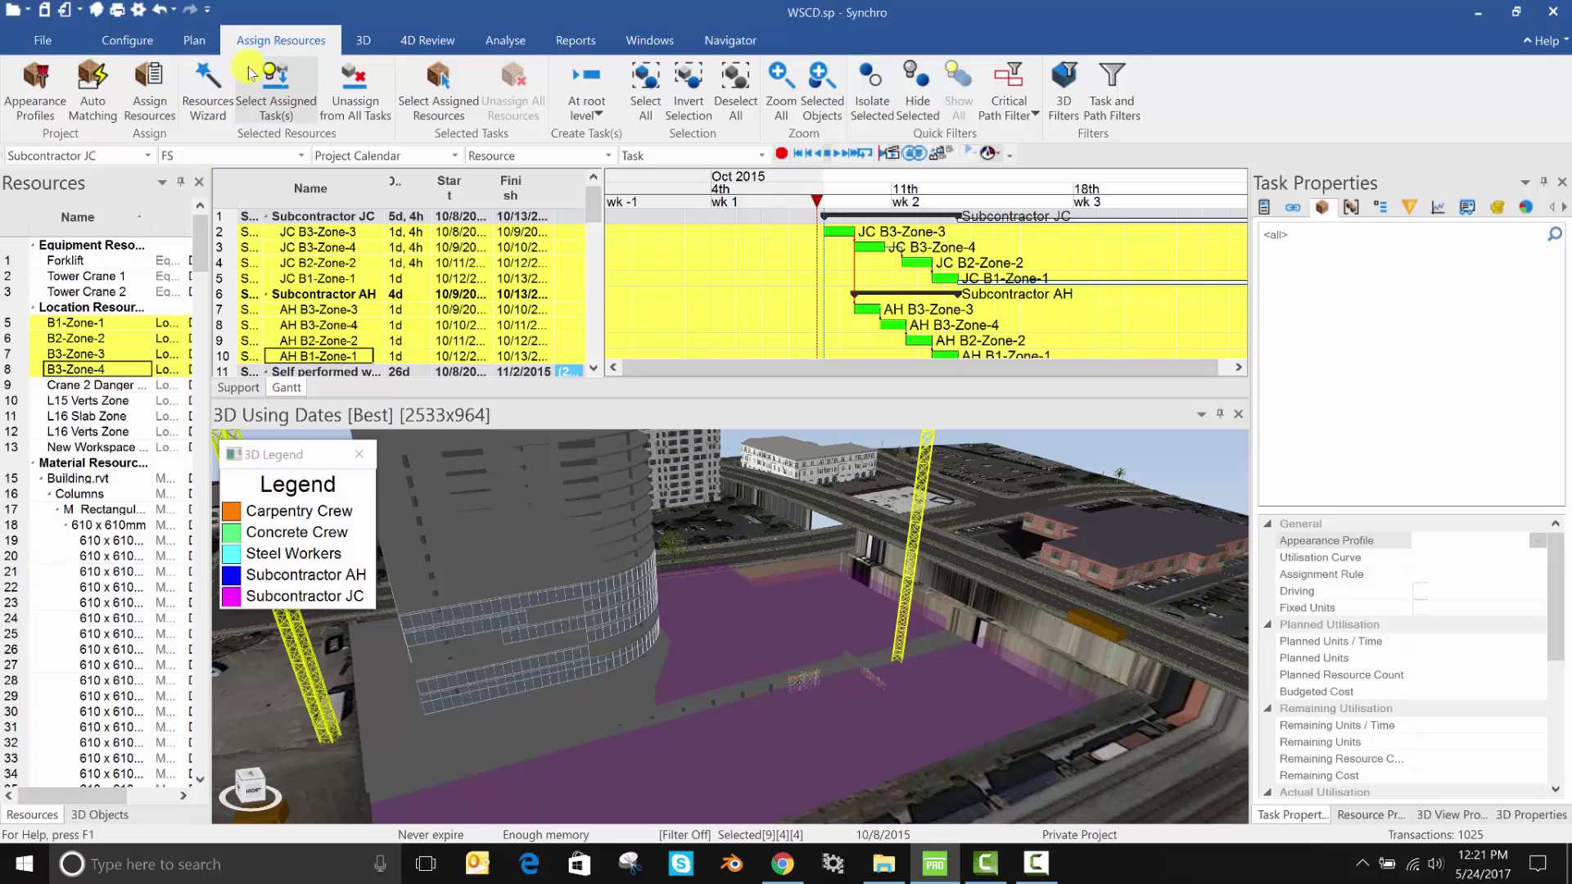
# Step: Auto-match the selected zone resources to the subcontractor tasks with the Workspaces rule and assign all matches
pyautogui.click(89, 96)
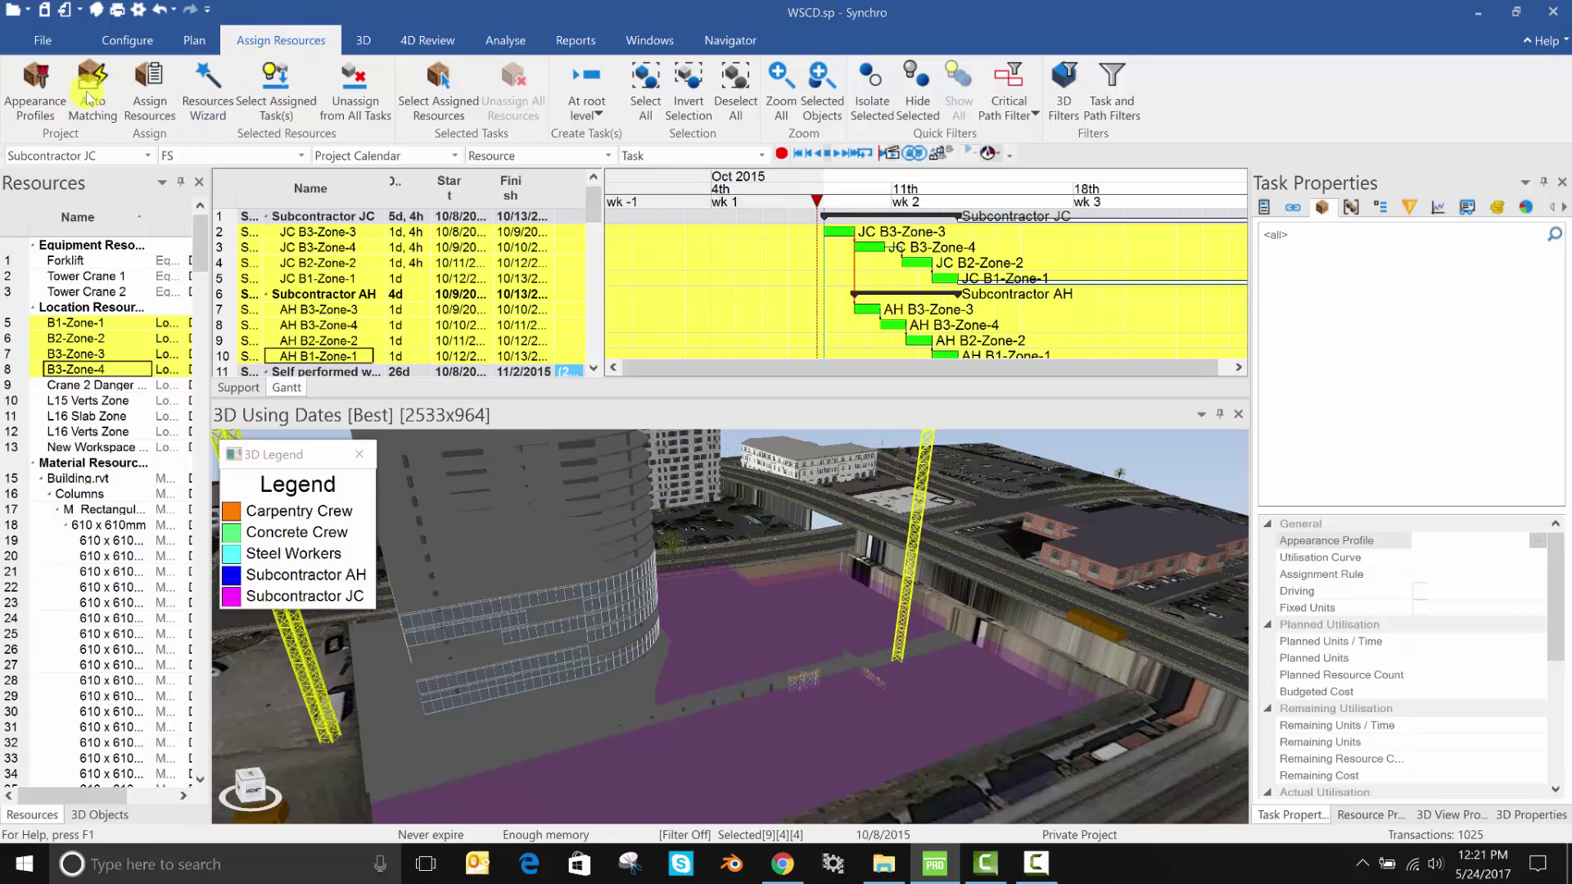
pyautogui.click(712, 208)
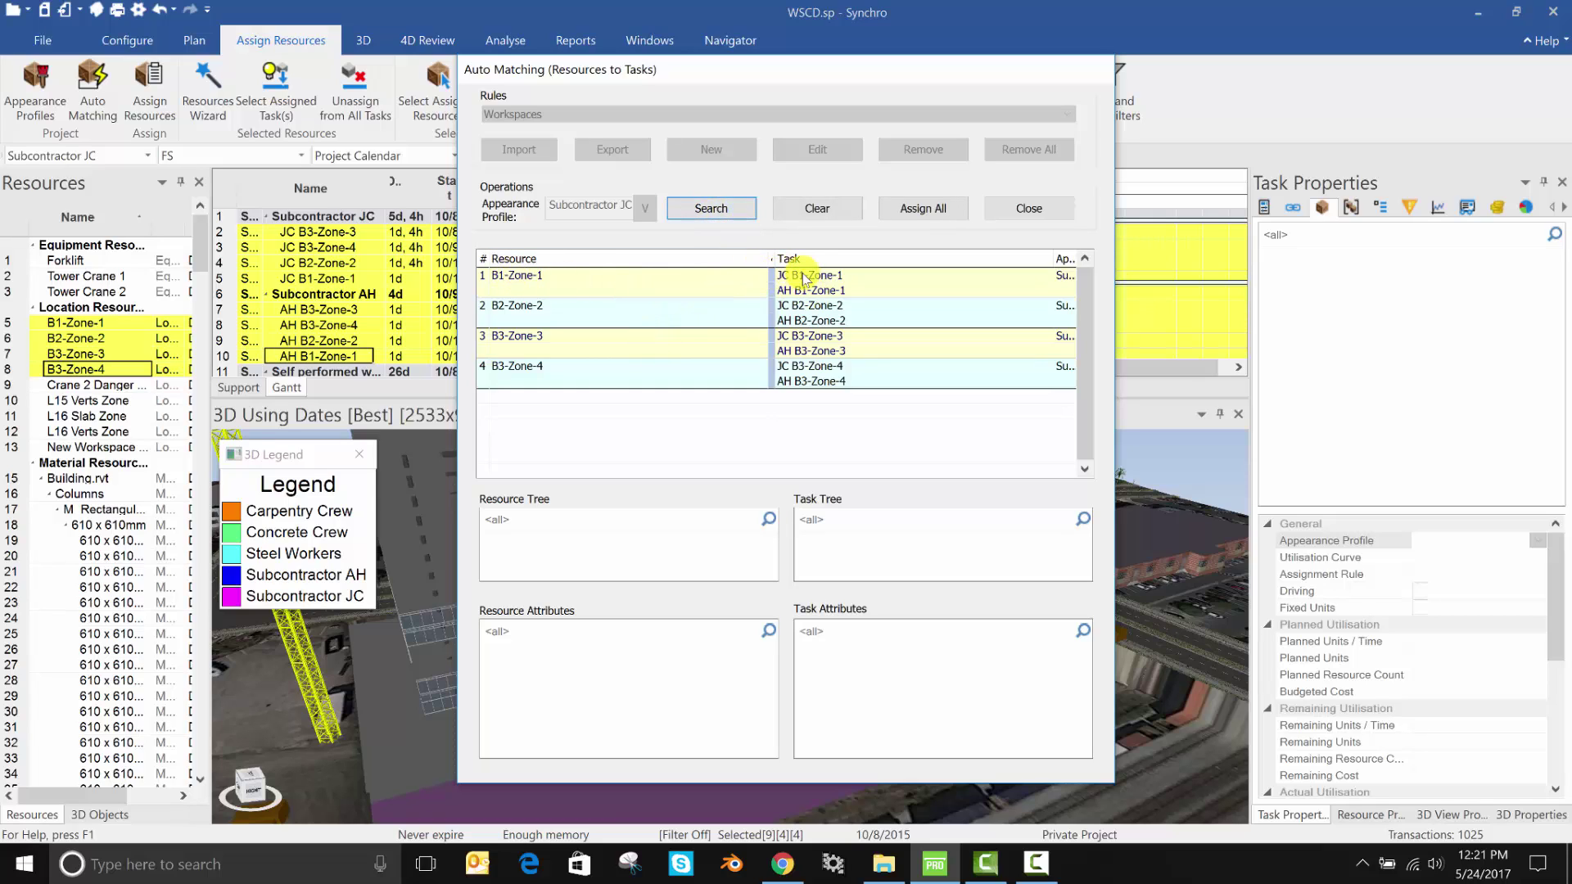
pyautogui.click(917, 209)
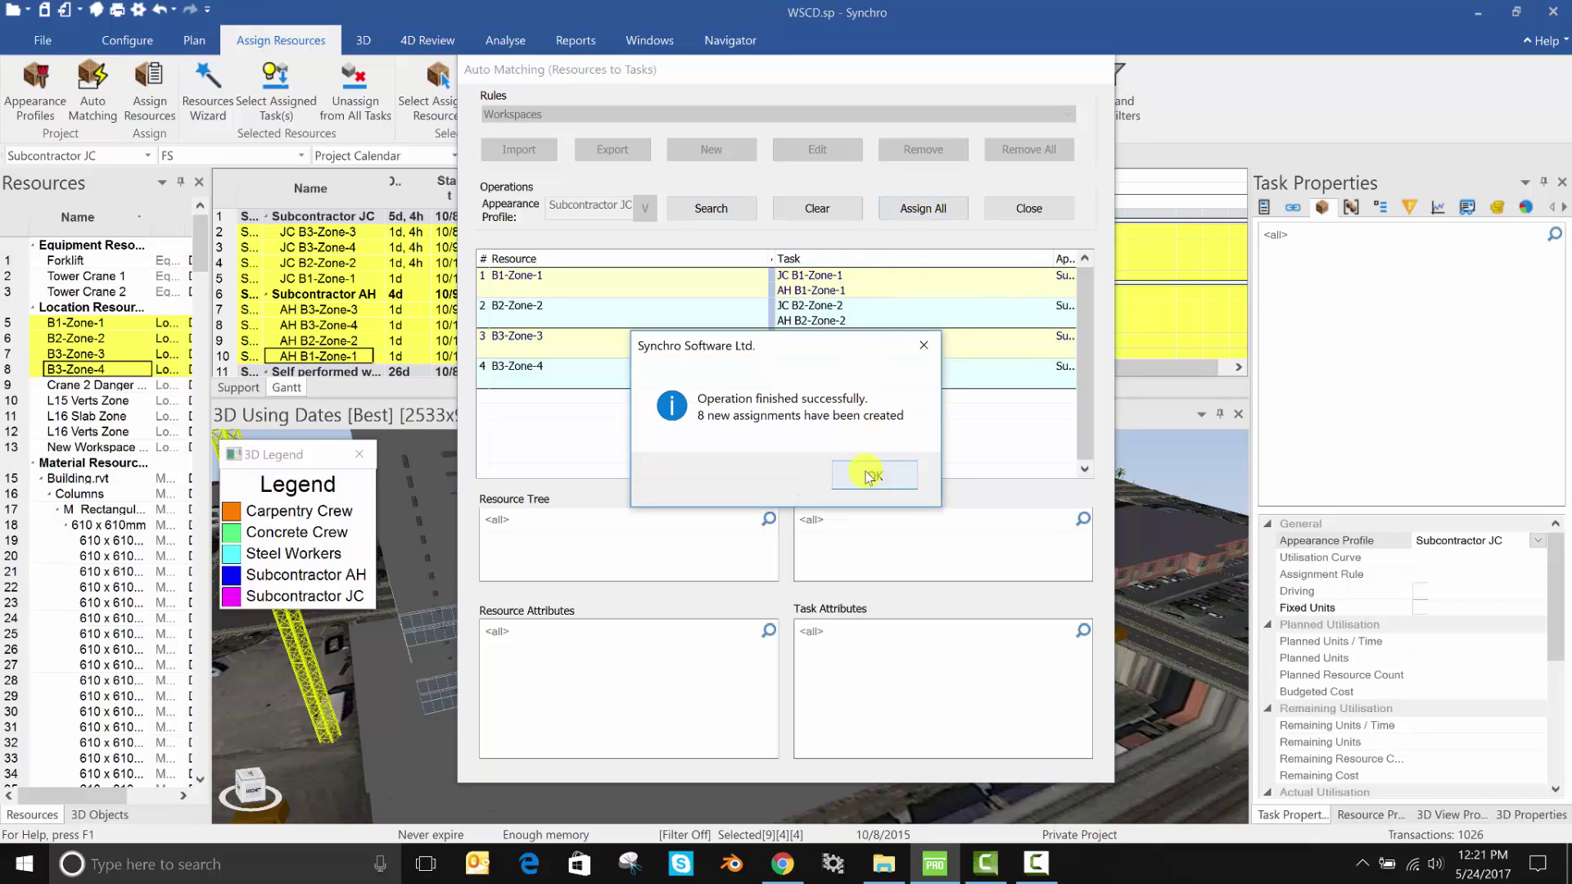
pyautogui.click(870, 477)
# Step: Set the appearance profile of the four AH zone tasks' resource assignments to Subcontractor AH
pyautogui.click(348, 311)
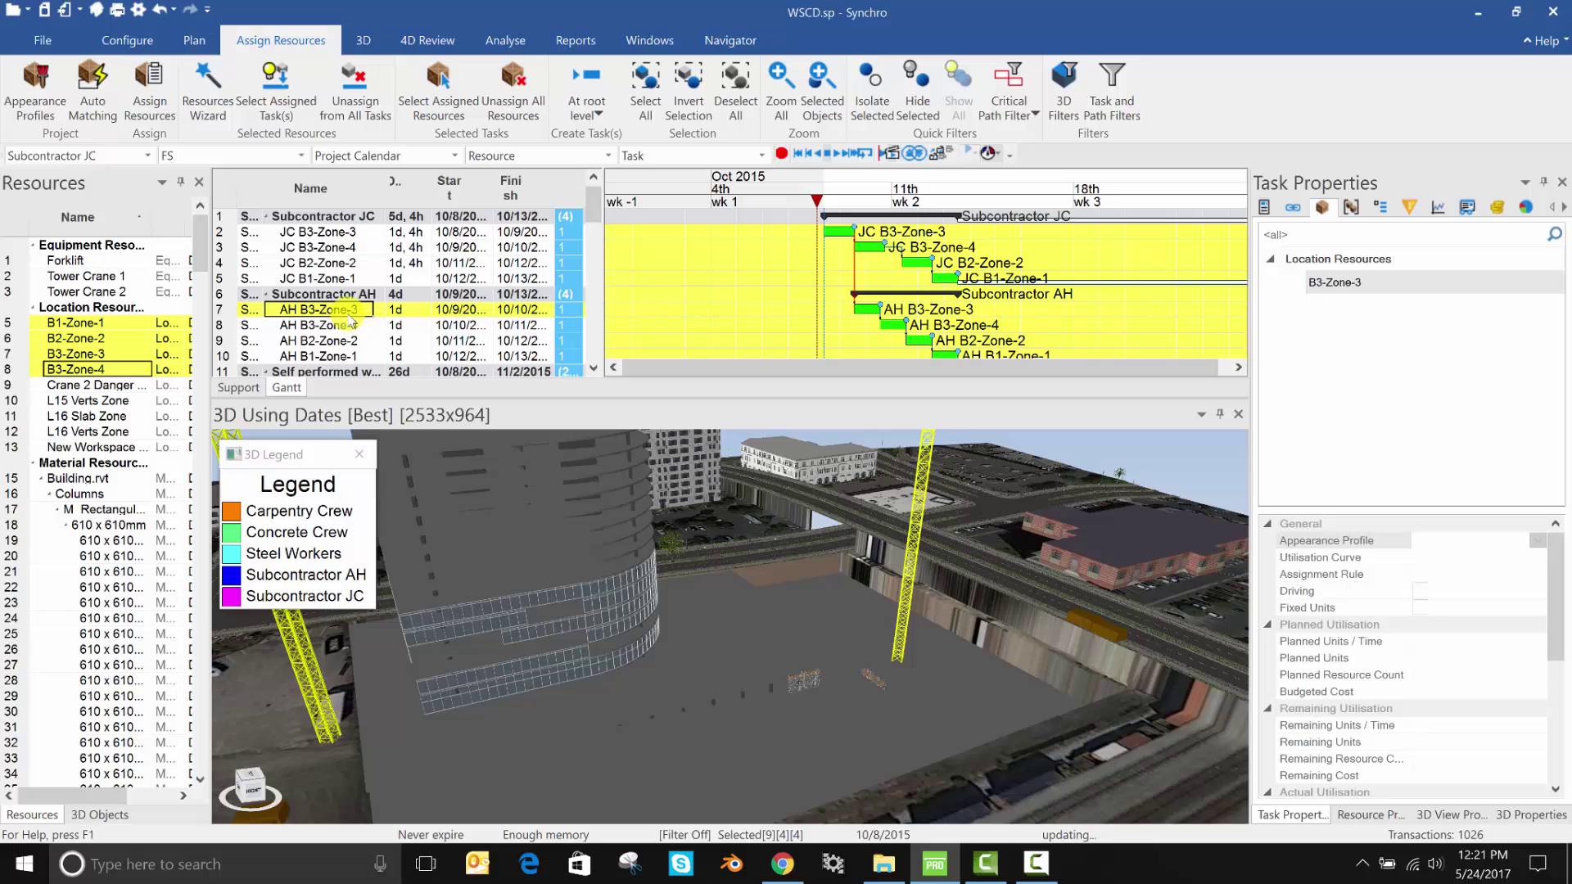
pyautogui.keyDown('shift'); pyautogui.click(354, 358); pyautogui.keyUp('shift')
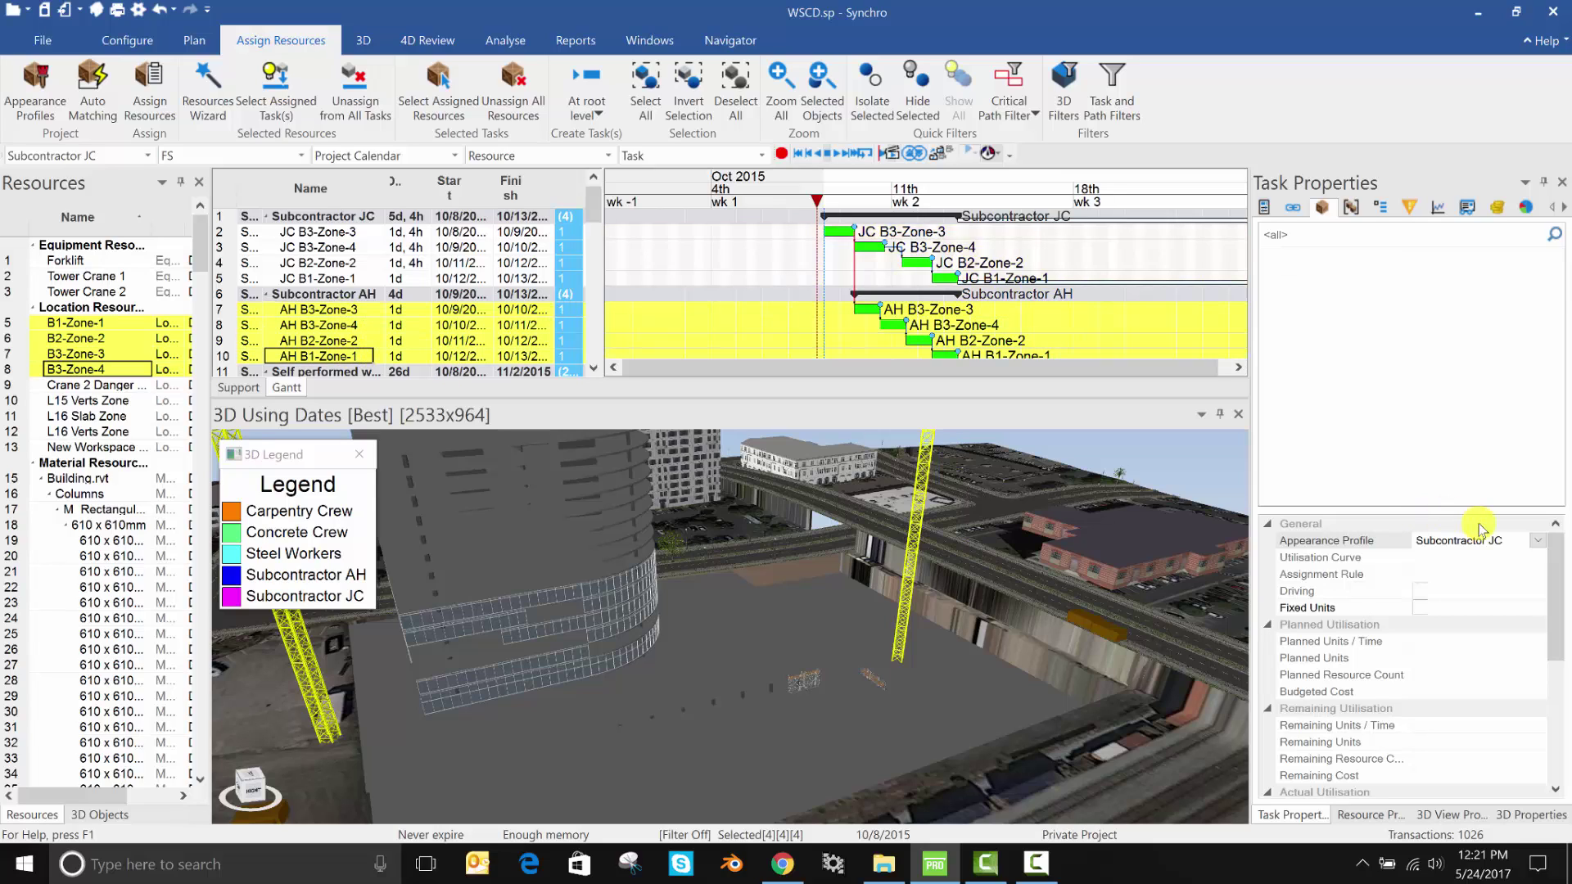
pyautogui.click(1536, 544)
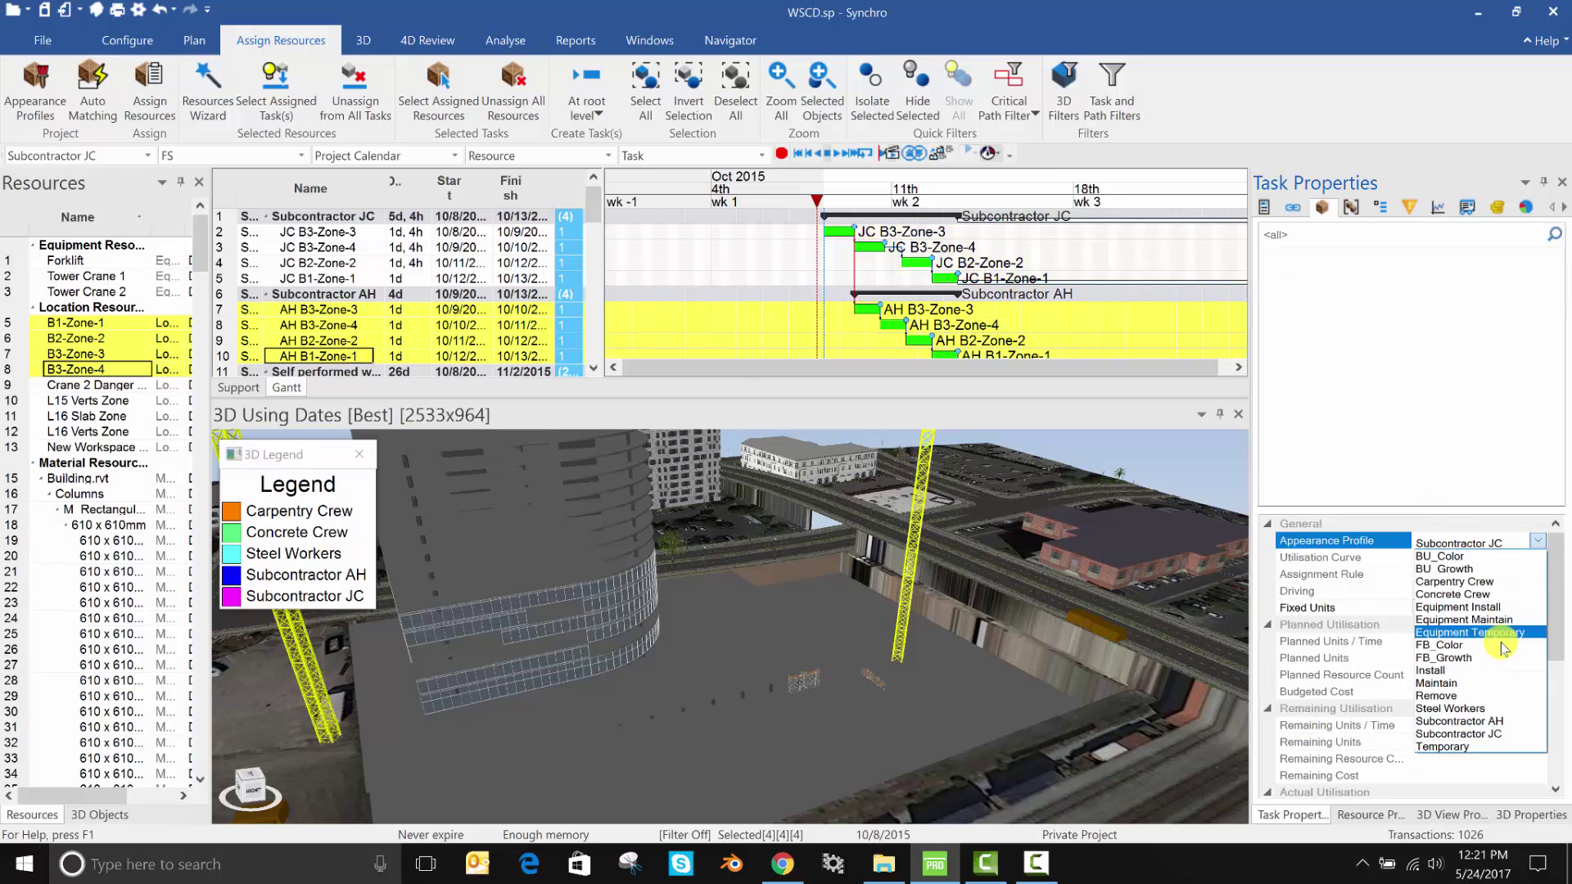
pyautogui.click(1495, 721)
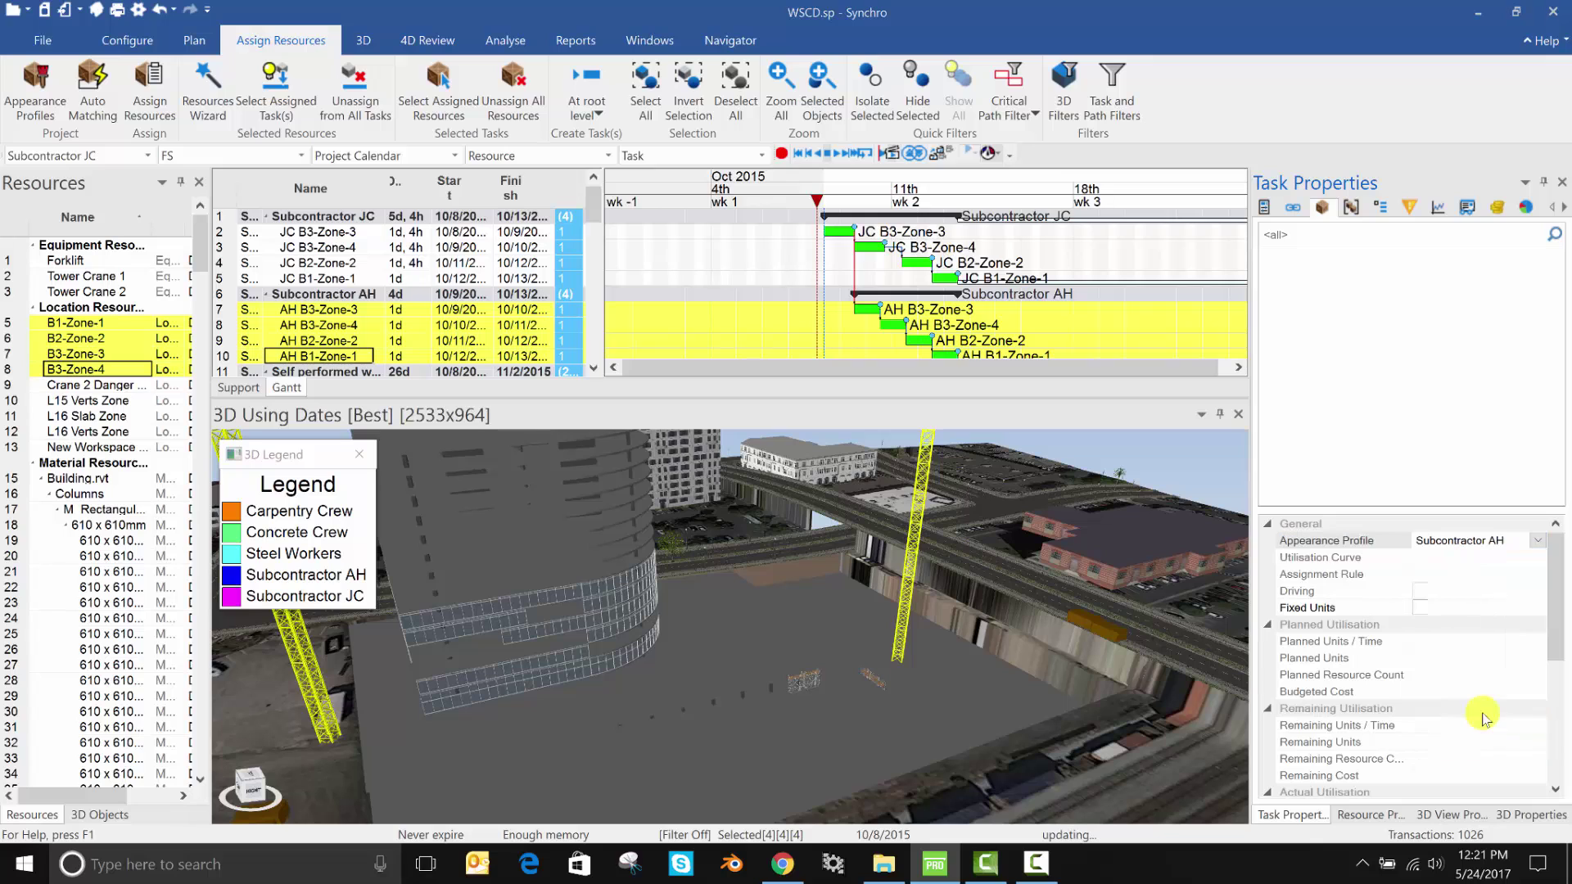
# Step: Move the focus time to 10/11/2015 and inspect the B2-Zone-2 workspace in the 3D view for overlapping subcontractors
pyautogui.click(861, 485)
pyautogui.click(813, 533)
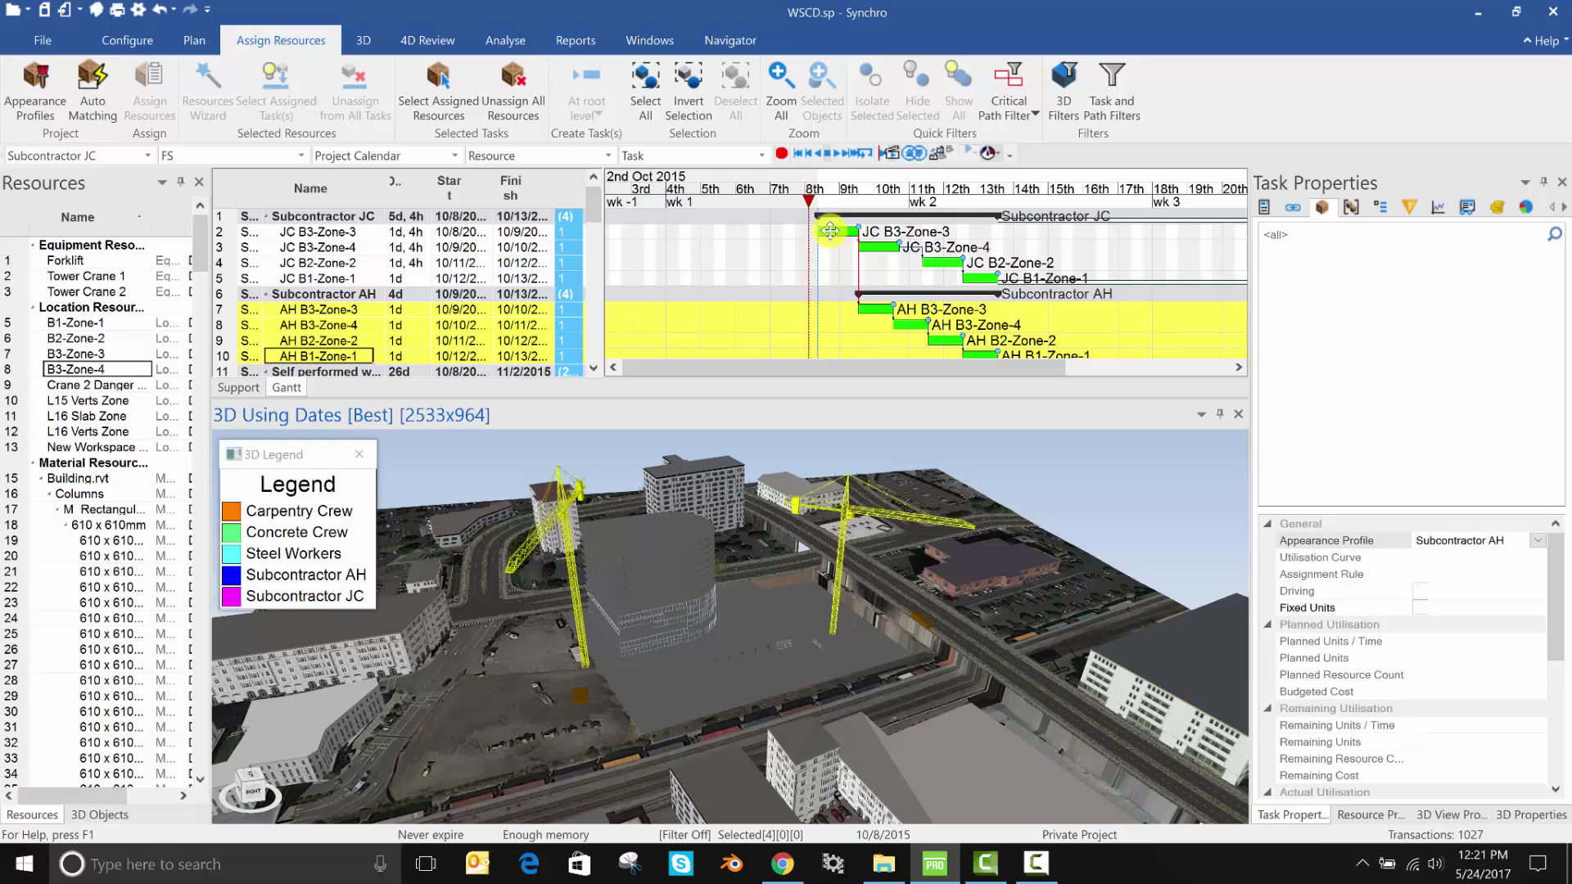
pyautogui.moveTo(819, 201)
pyautogui.mouseDown()
pyautogui.moveTo(1008, 250)
pyautogui.moveTo(902, 268)
pyautogui.moveTo(937, 263)
pyautogui.mouseUp()
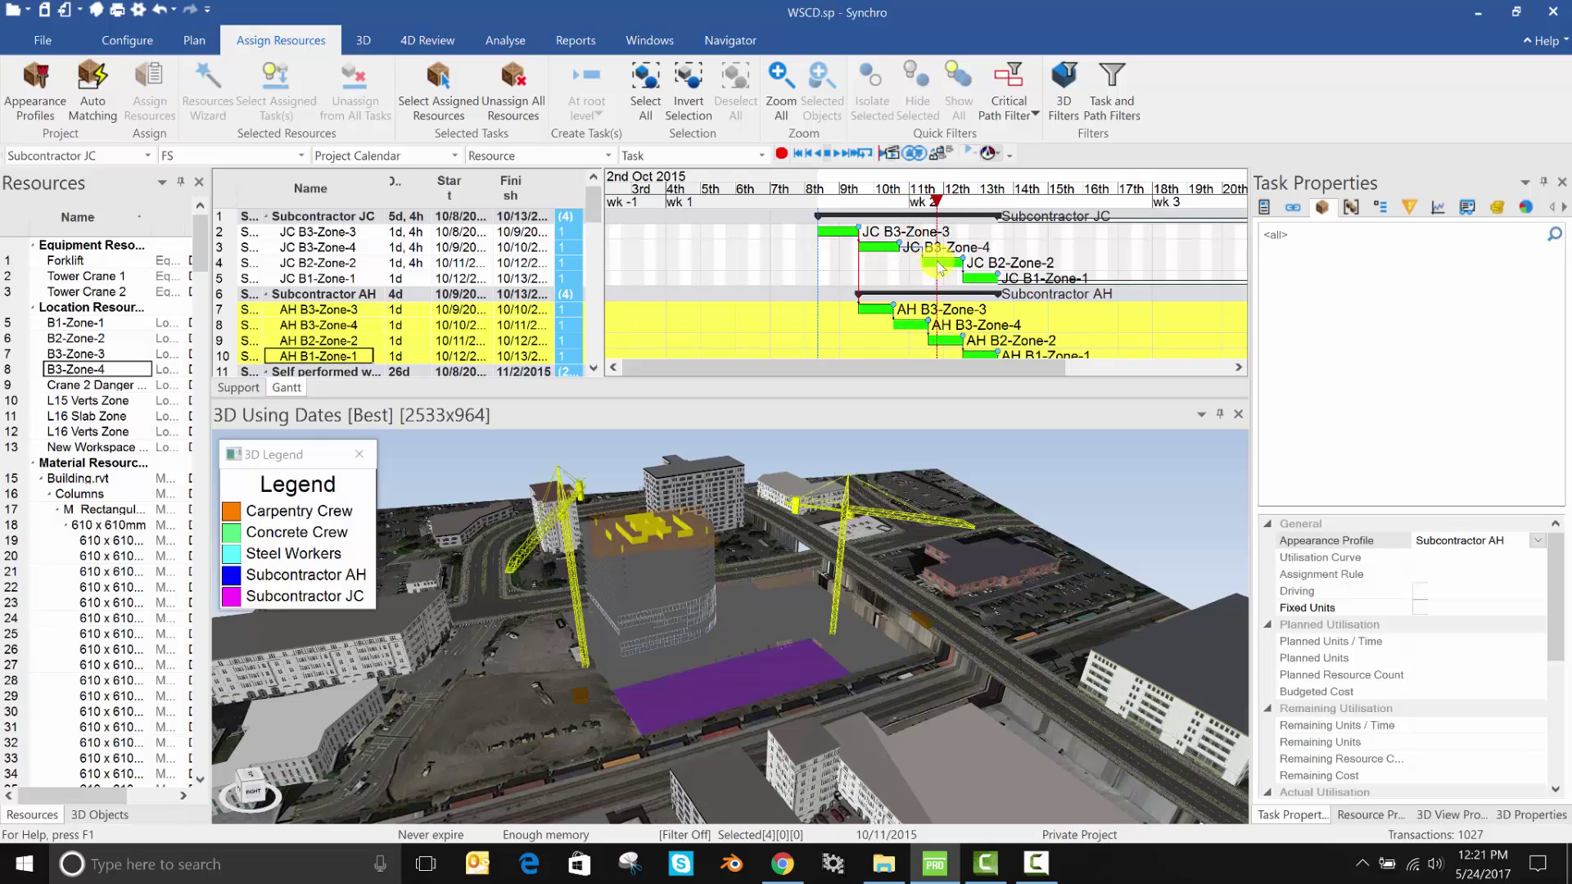
pyautogui.moveTo(760, 655)
pyautogui.mouseDown()
pyautogui.moveTo(708, 673)
pyautogui.moveTo(755, 665)
pyautogui.mouseUp()
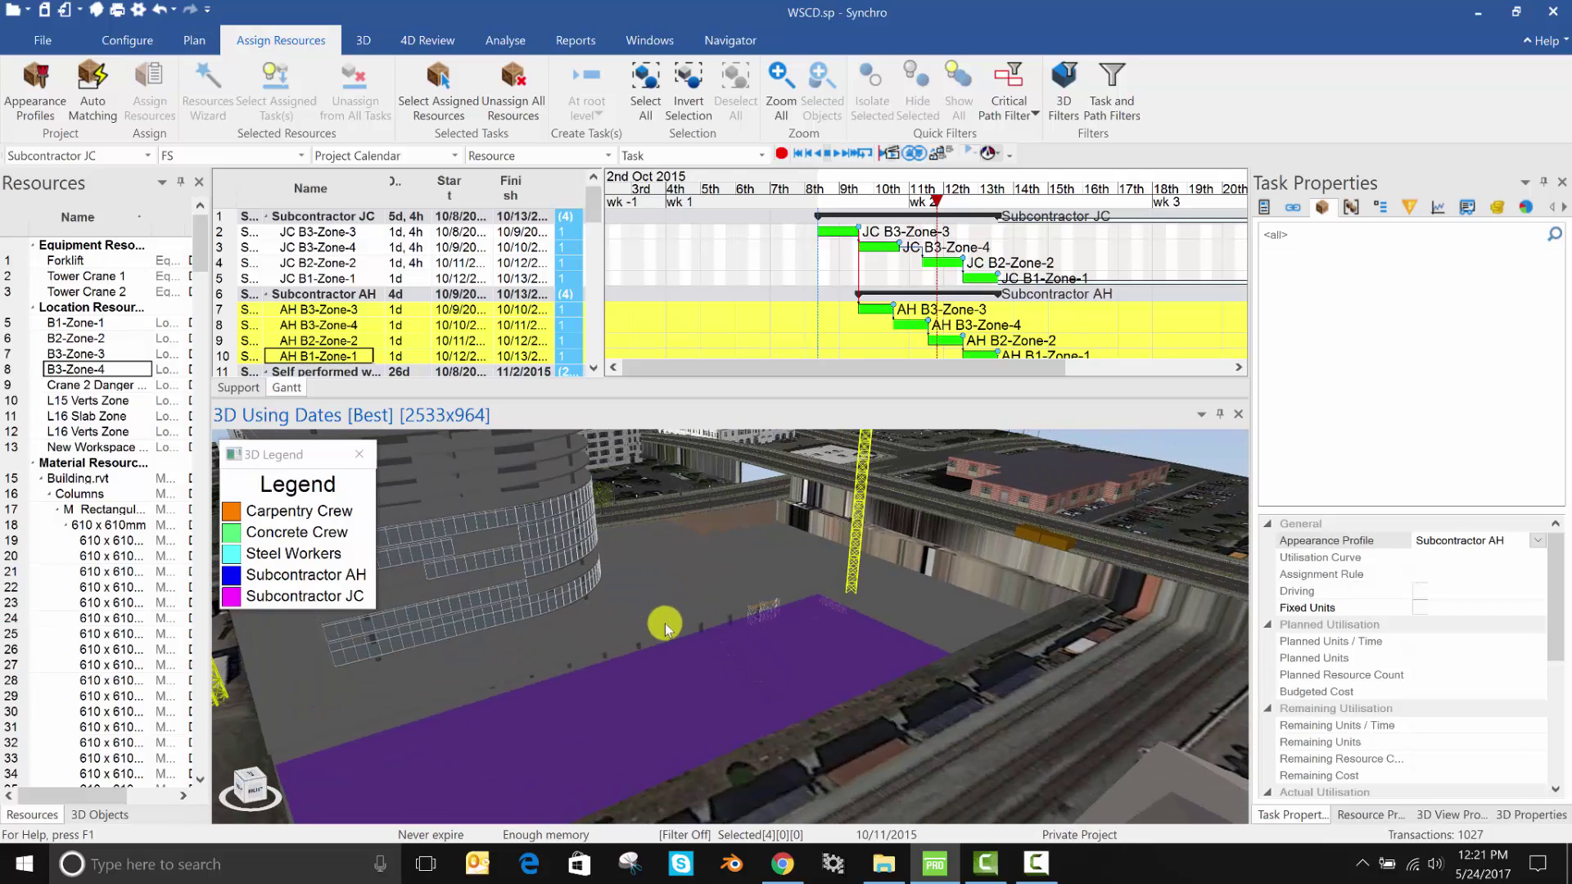
pyautogui.moveTo(719, 646)
pyautogui.mouseDown()
pyautogui.moveTo(737, 663)
pyautogui.moveTo(747, 652)
pyautogui.mouseUp()
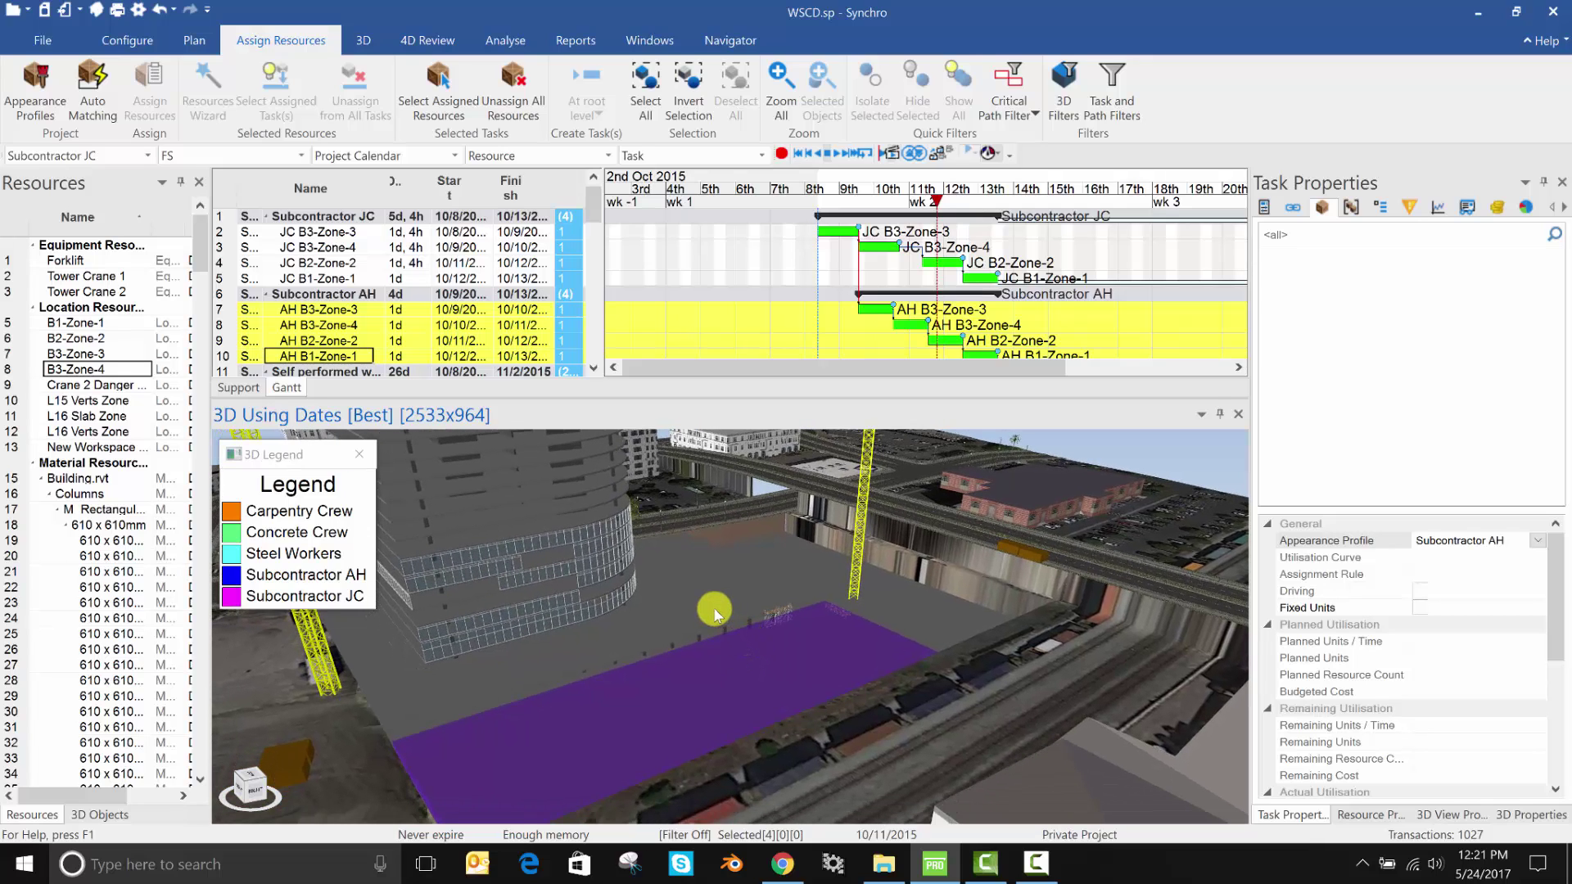
# Step: Open Spatial Coordination and remove the existing spatial test
pyautogui.click(729, 40)
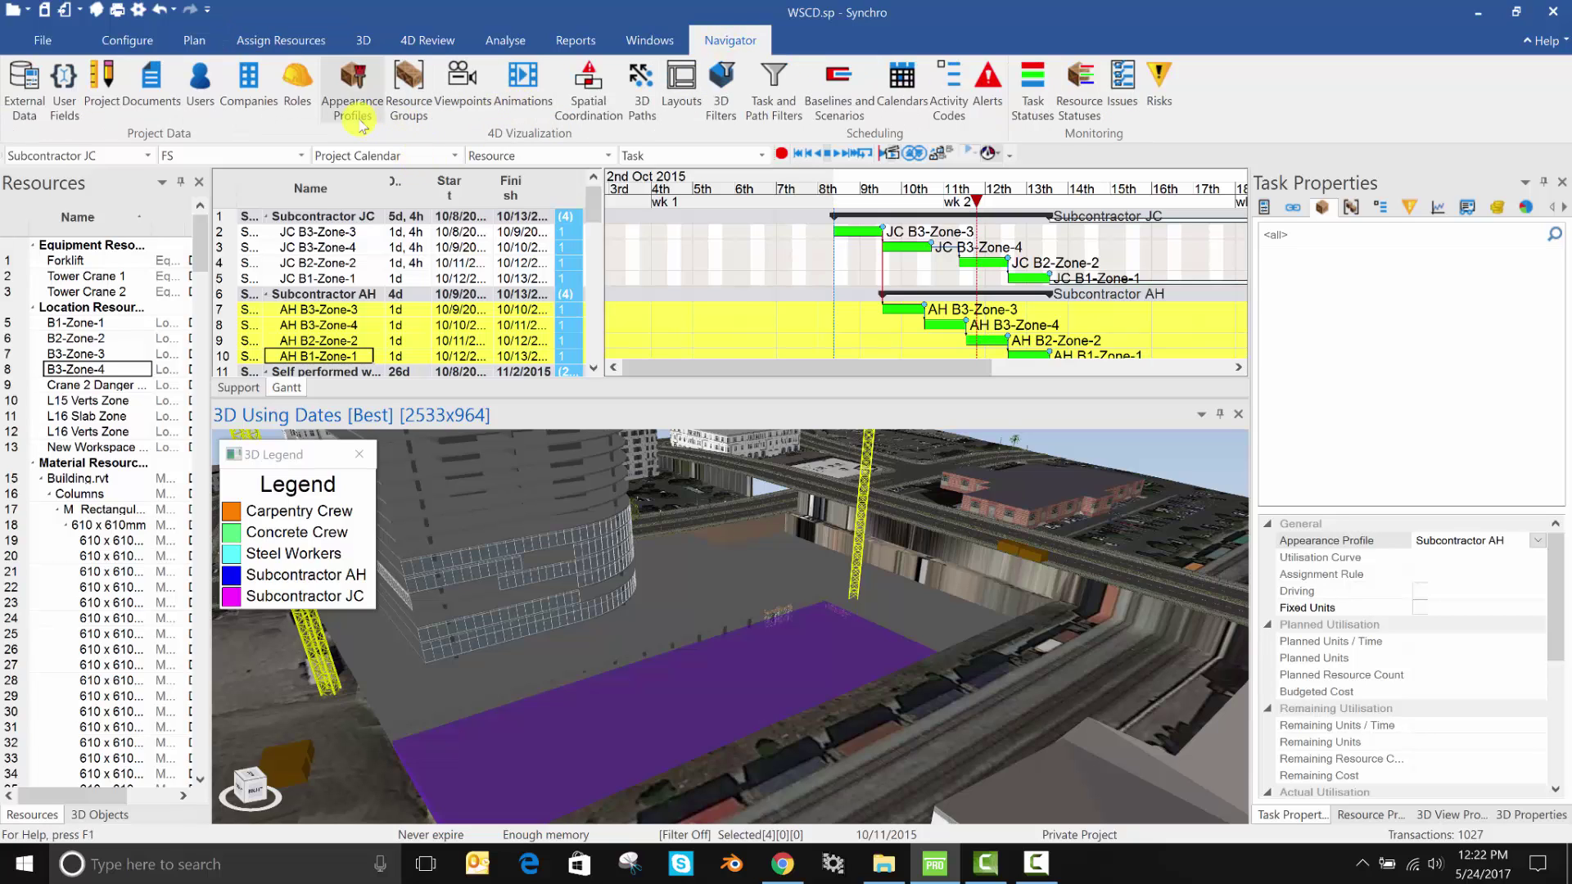
pyautogui.click(610, 90)
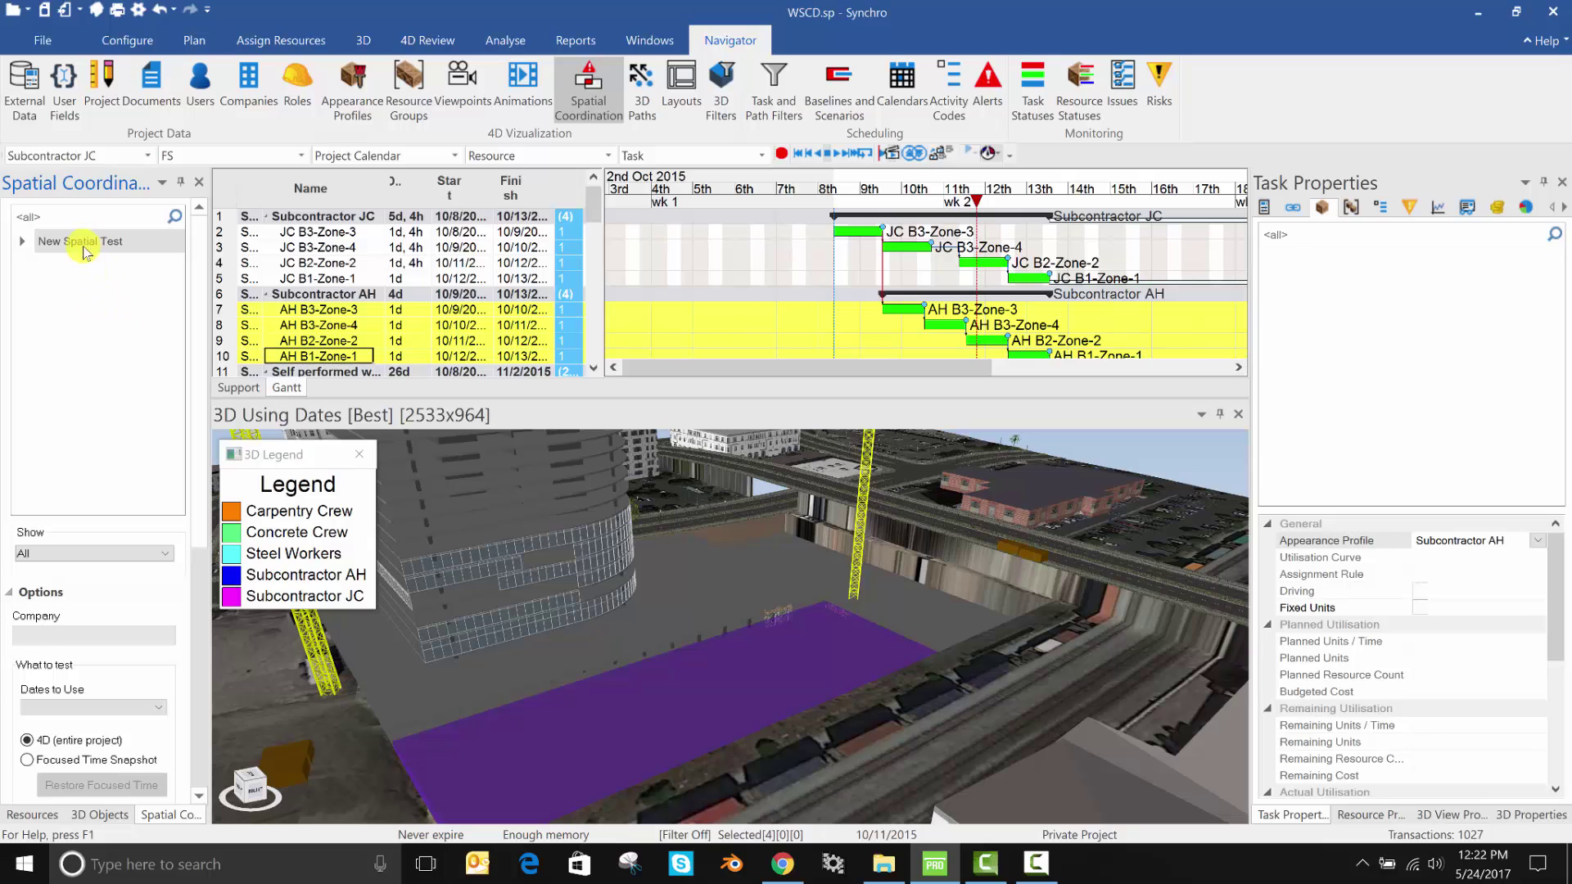
pyautogui.rightClick(77, 254)
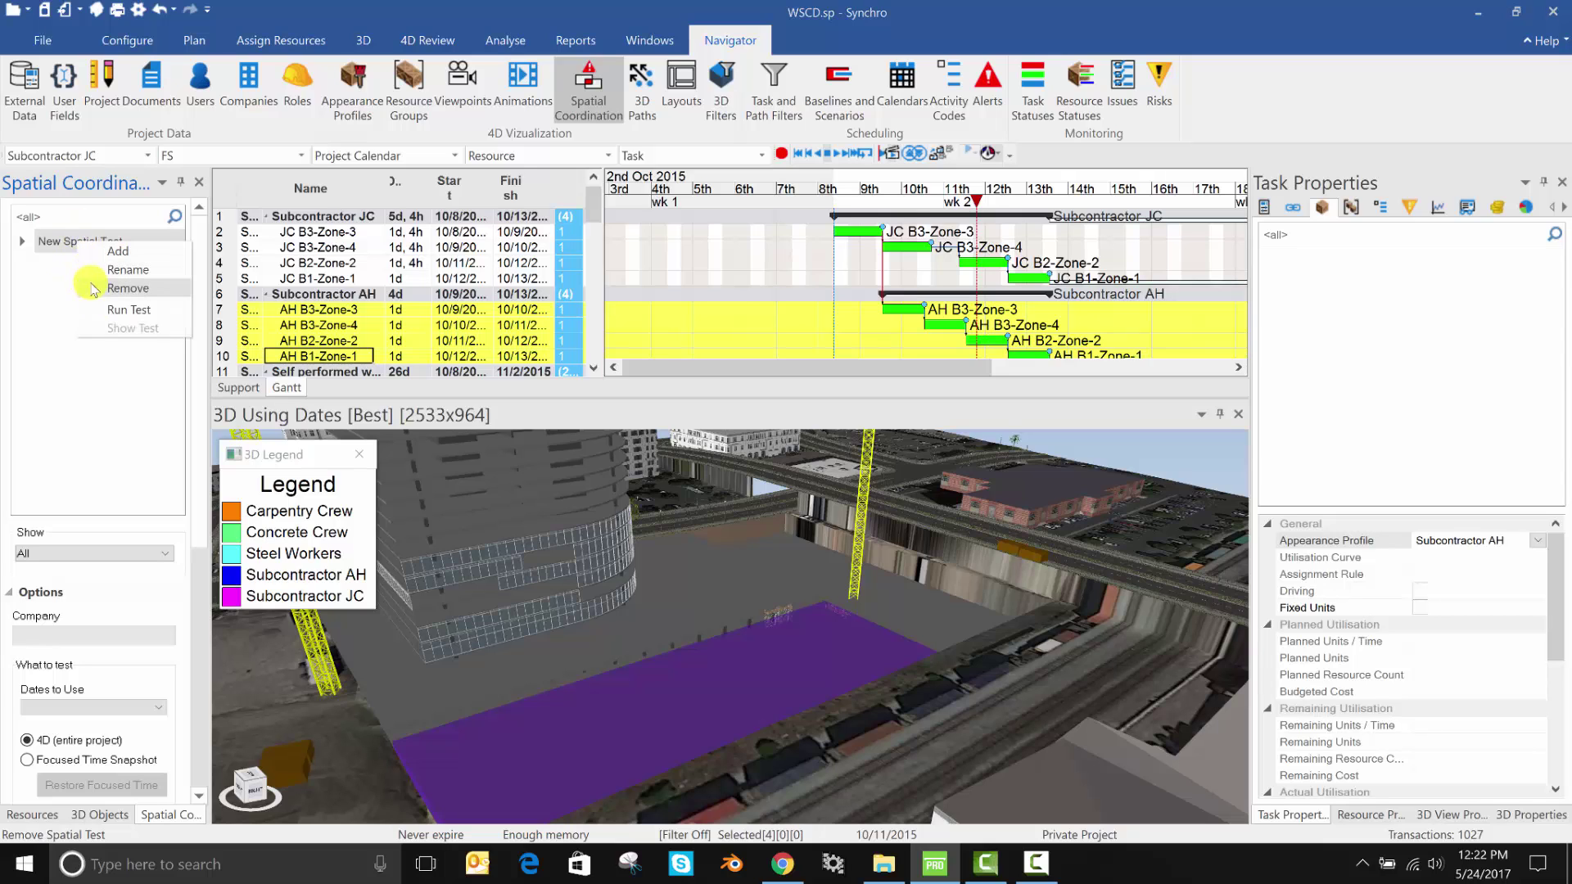
pyautogui.click(98, 287)
pyautogui.click(784, 479)
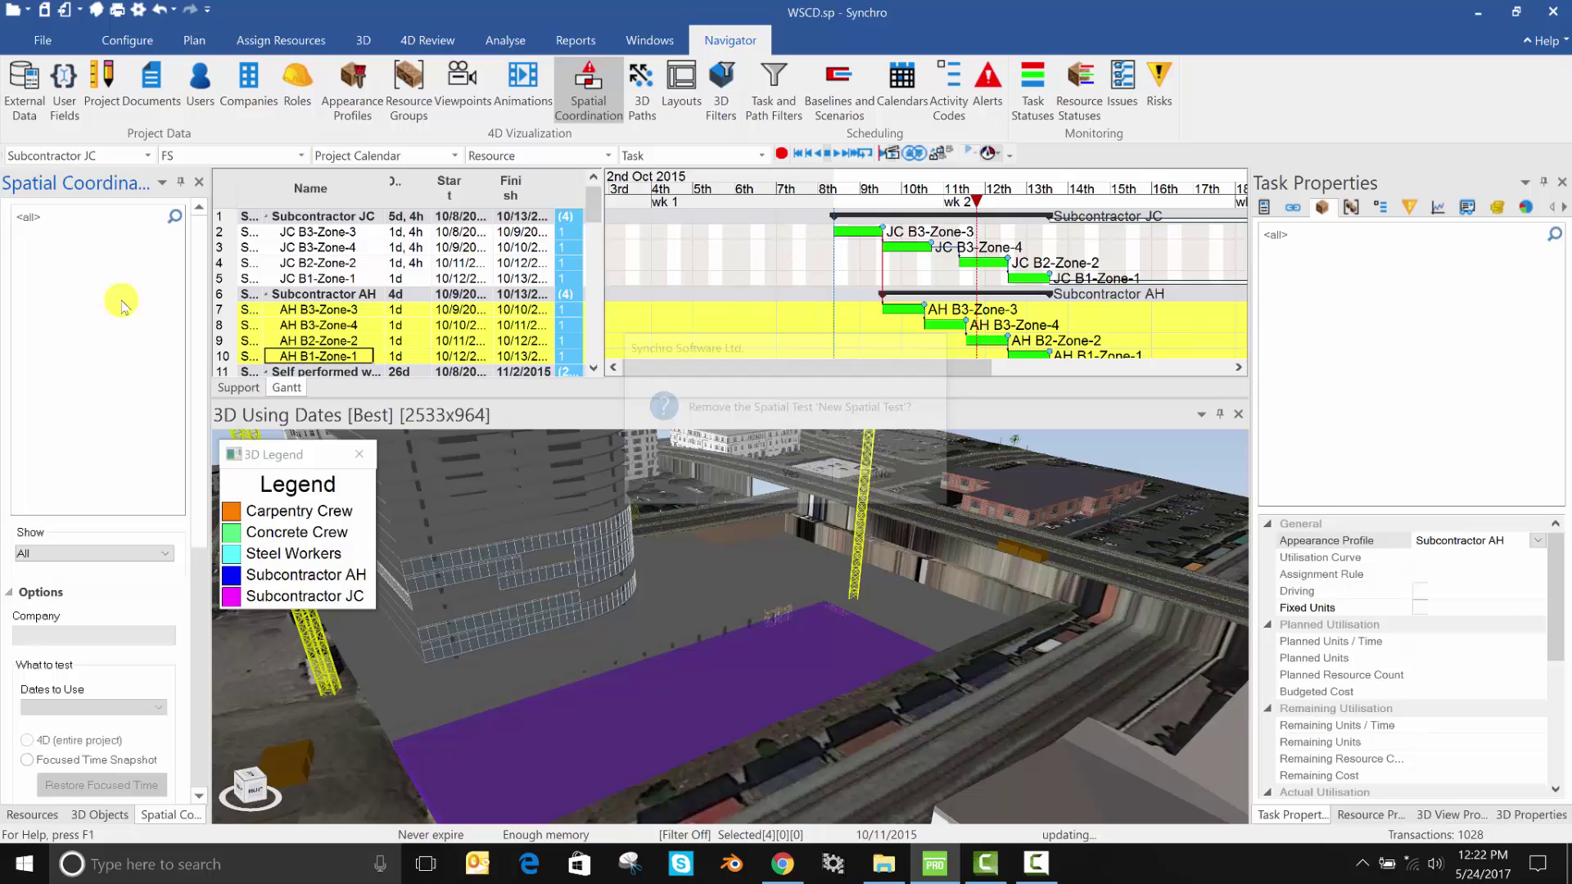
# Step: Add a new spatial test that uses Best dates and checks only selected 3D objects over the entire project
pyautogui.rightClick(106, 275)
pyautogui.click(128, 304)
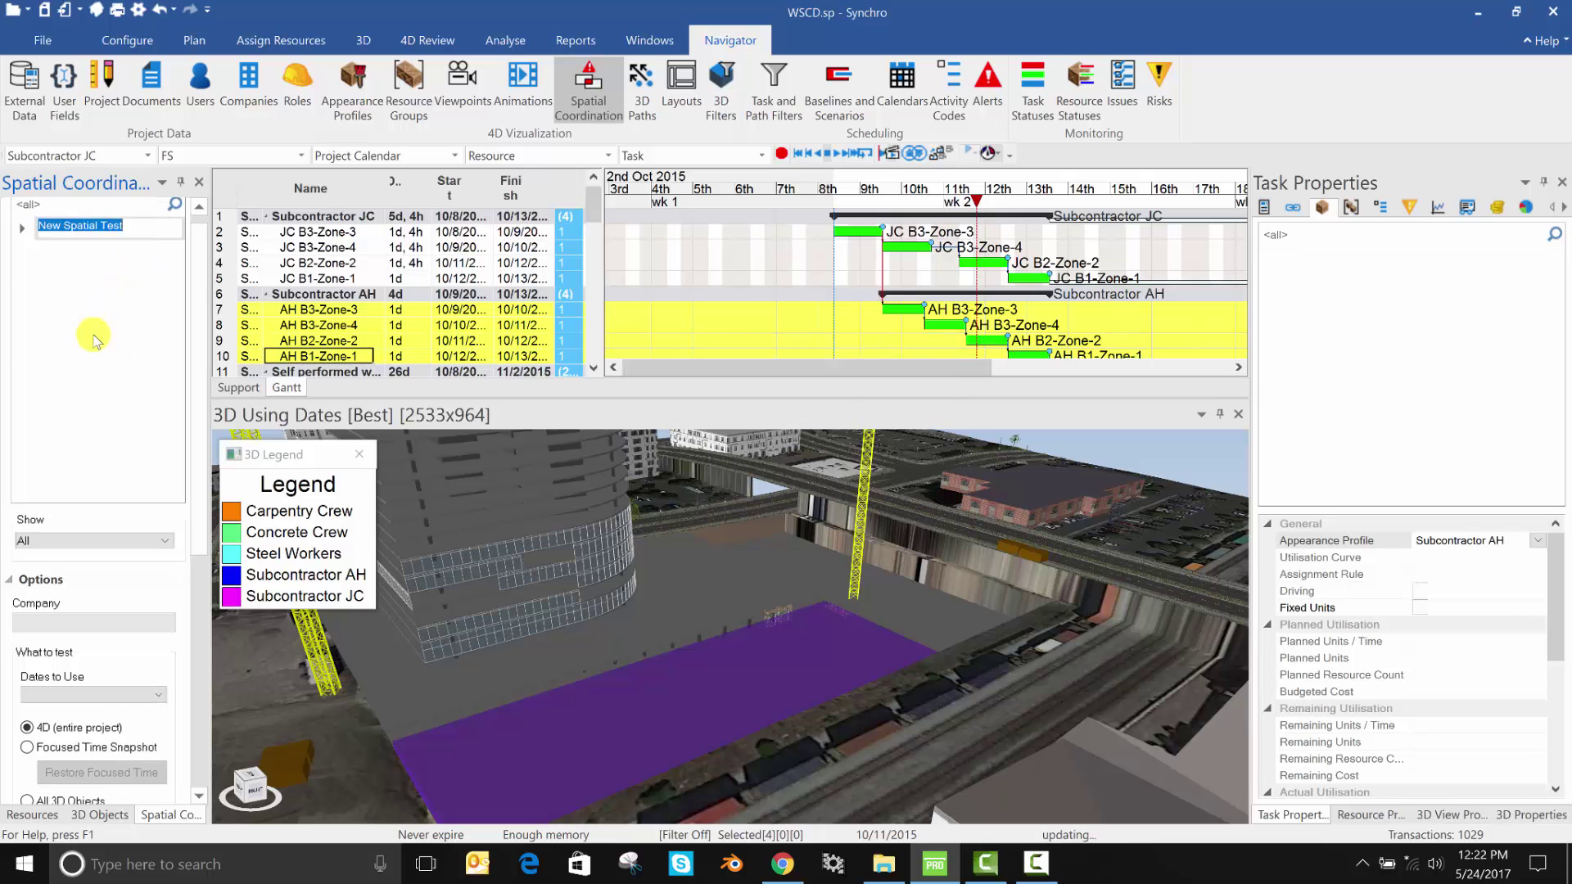
pyautogui.scroll(-5, 95, 369)
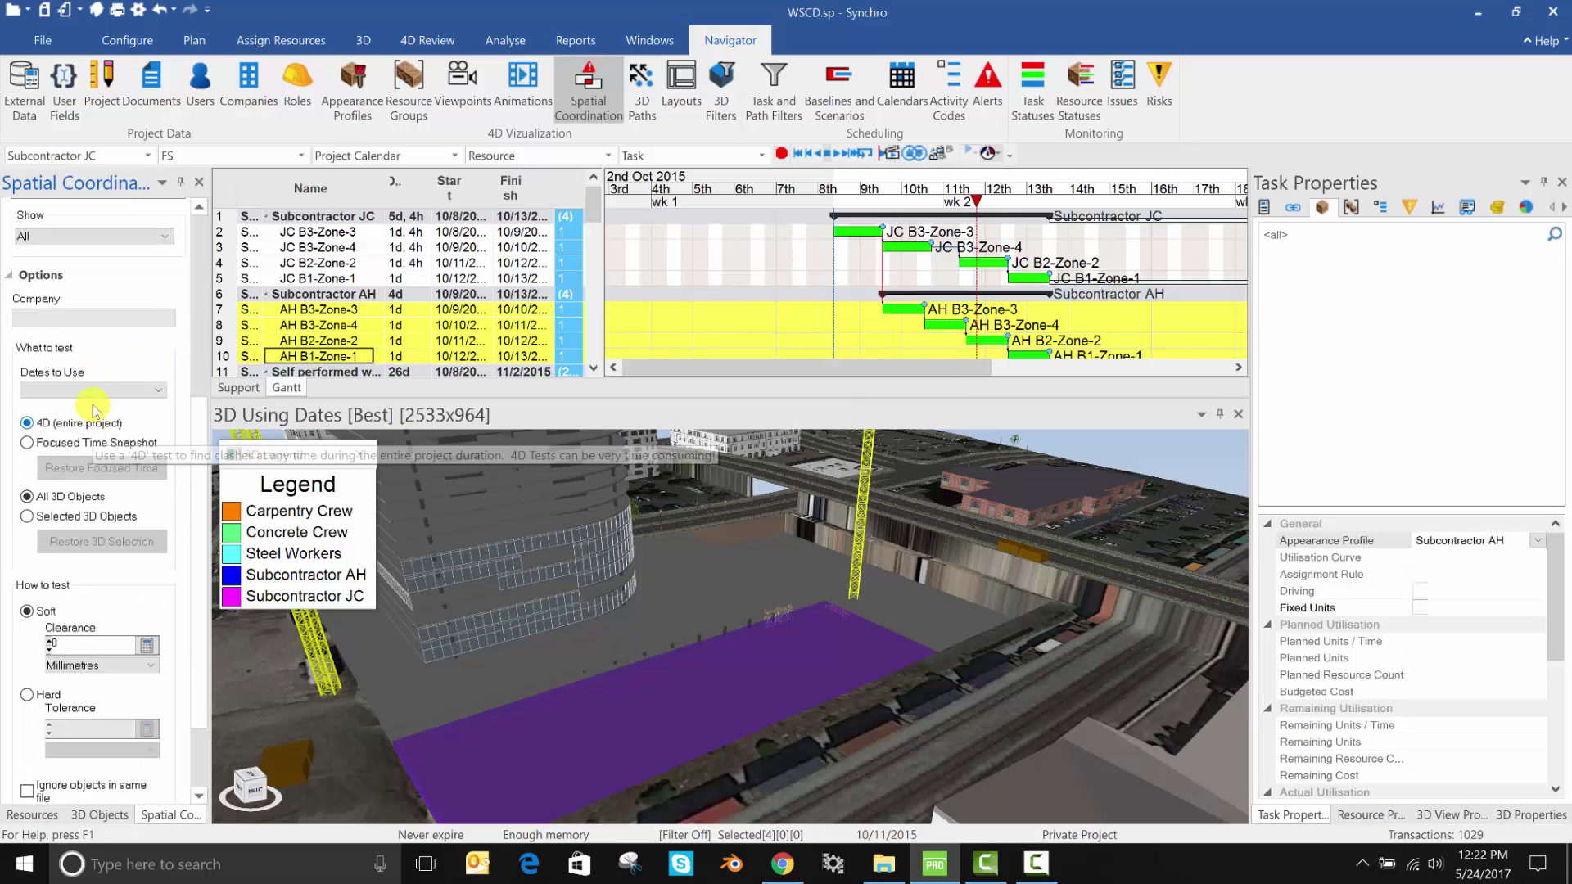
pyautogui.click(90, 390)
pyautogui.click(94, 408)
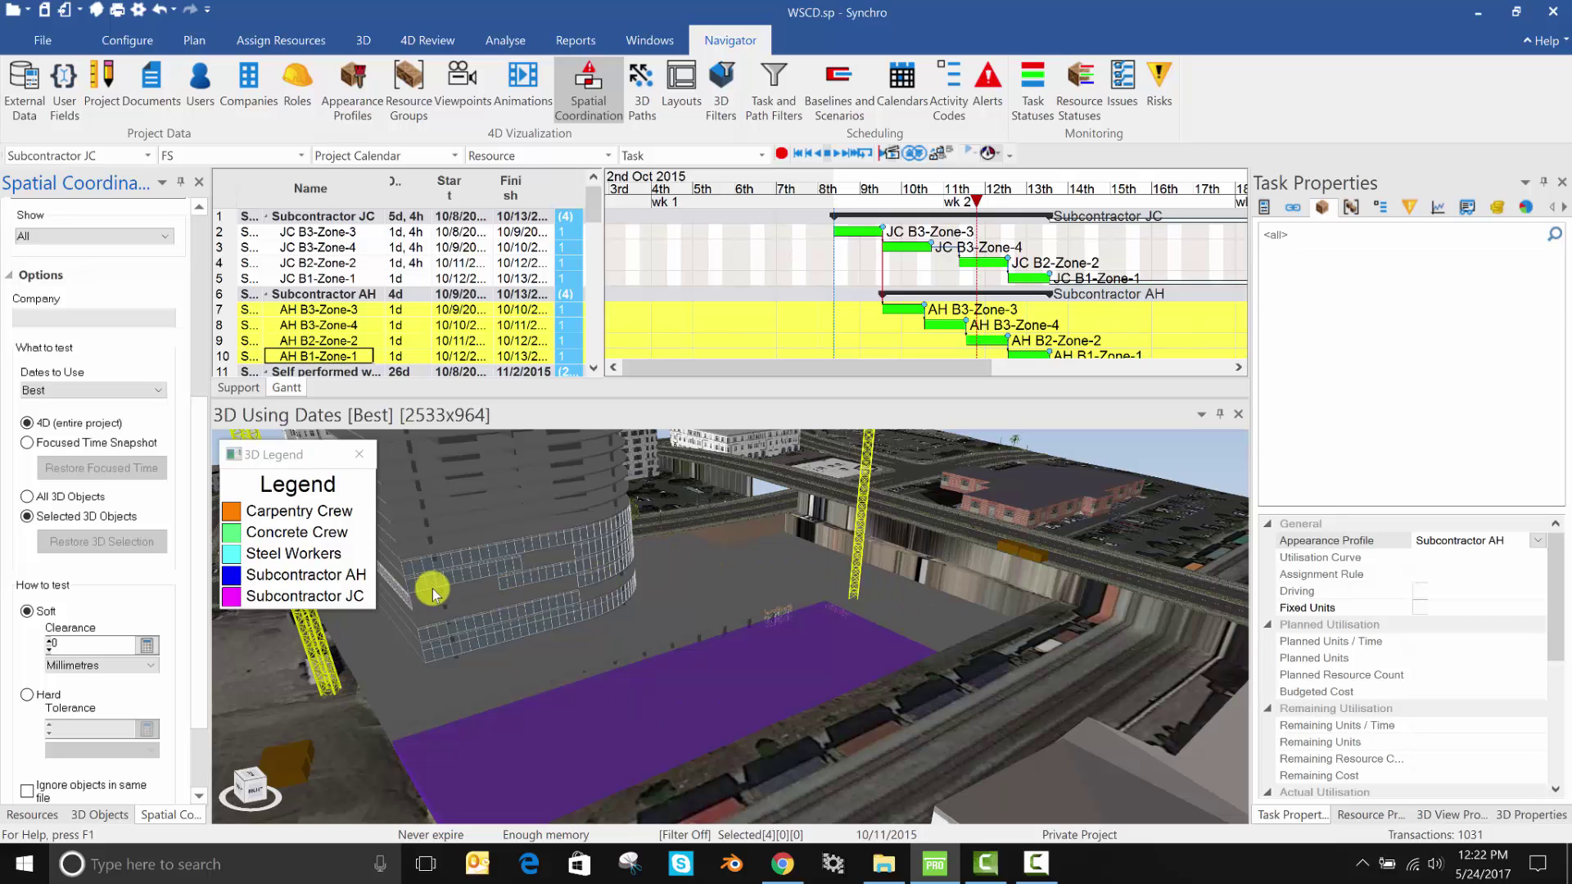
pyautogui.scroll(-2, 114, 636)
pyautogui.scroll(9, 115, 622)
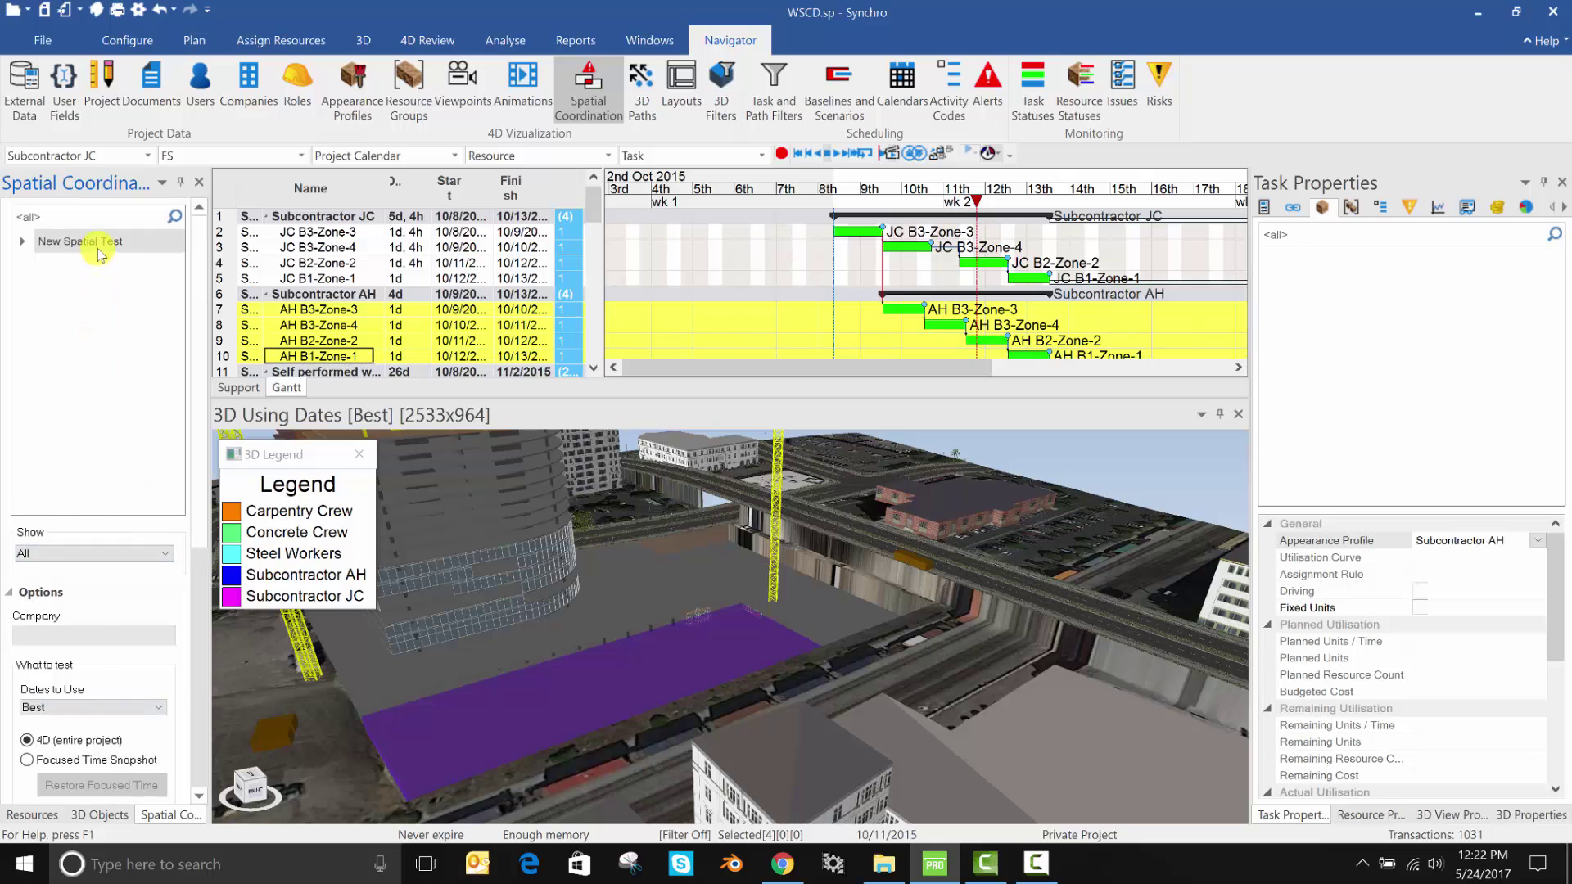
# Step: Select the four zone resources B1-Zone-1 through B3-Zone-4 and run the new spatial test on them
pyautogui.click(34, 814)
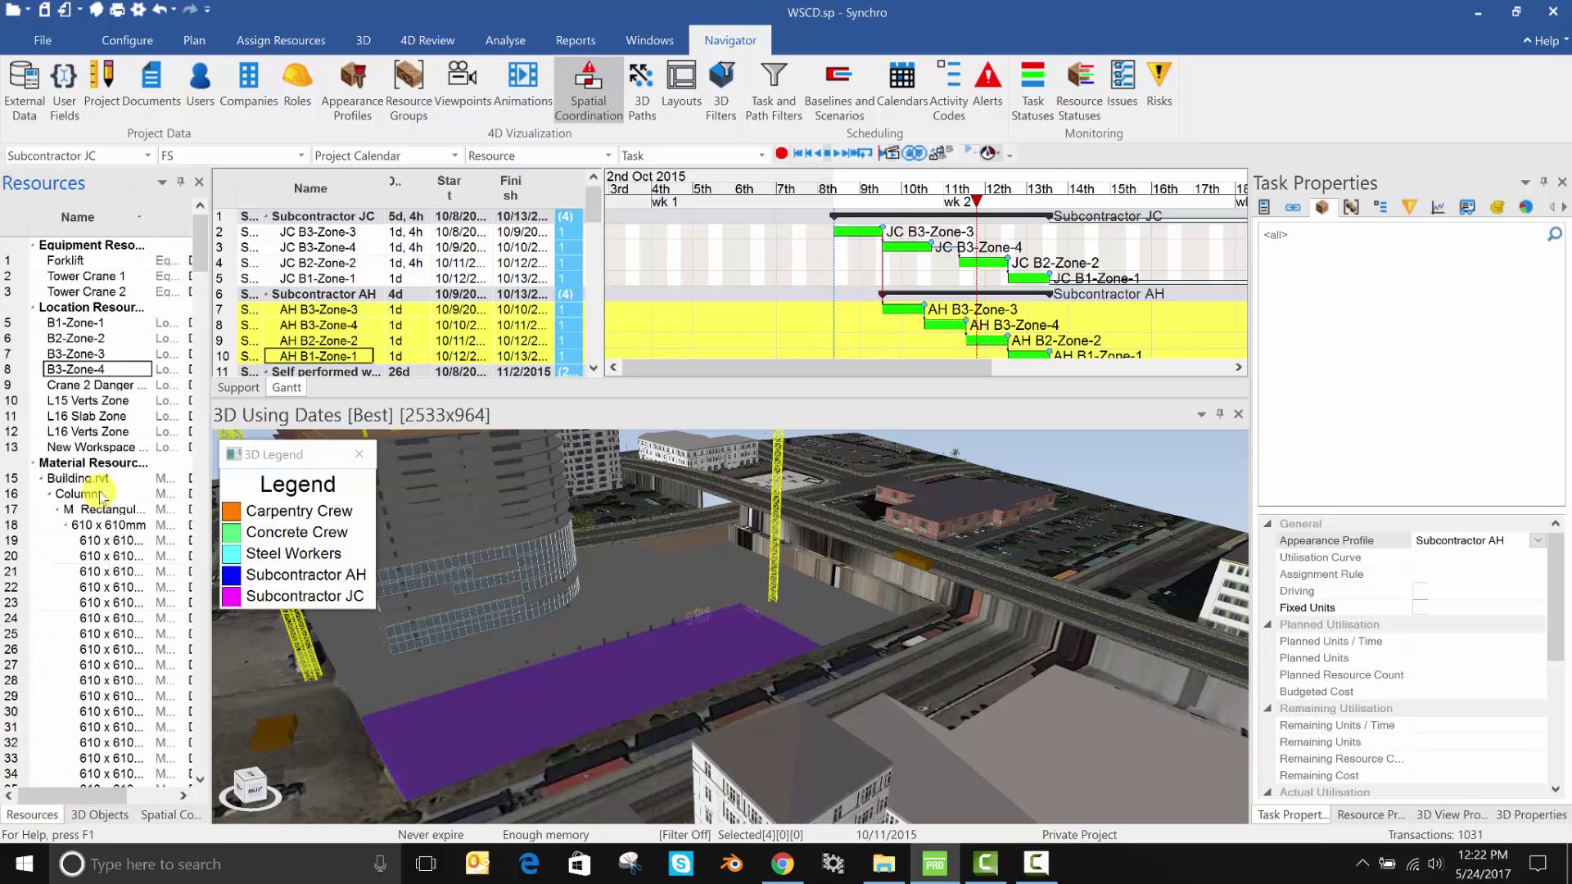
pyautogui.keyDown('shift'); pyautogui.click(89, 330); pyautogui.keyUp('shift')
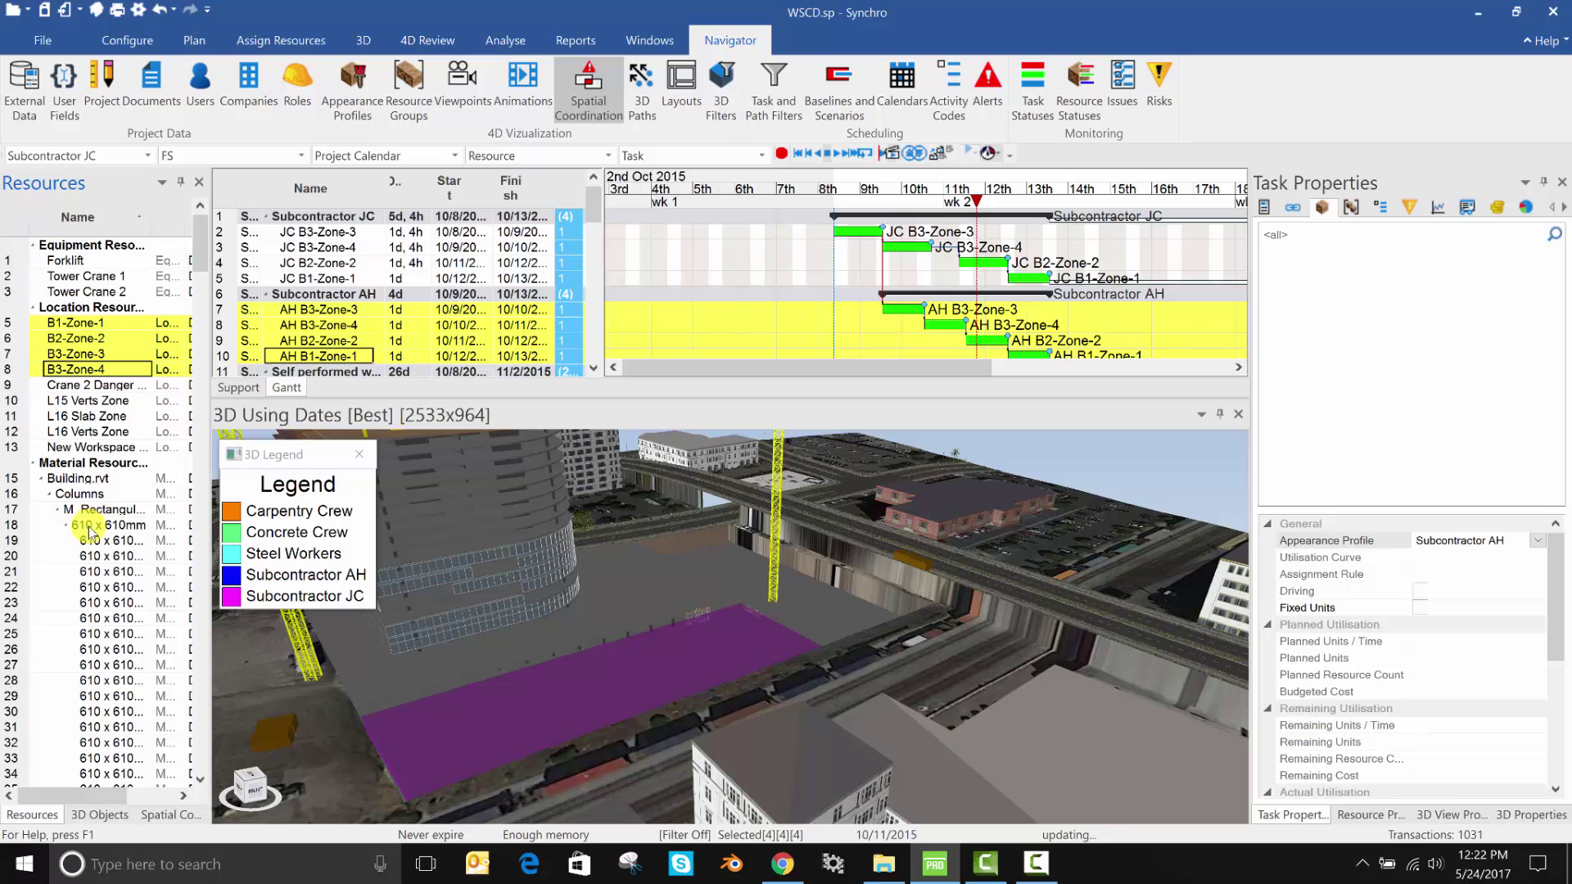
pyautogui.click(170, 815)
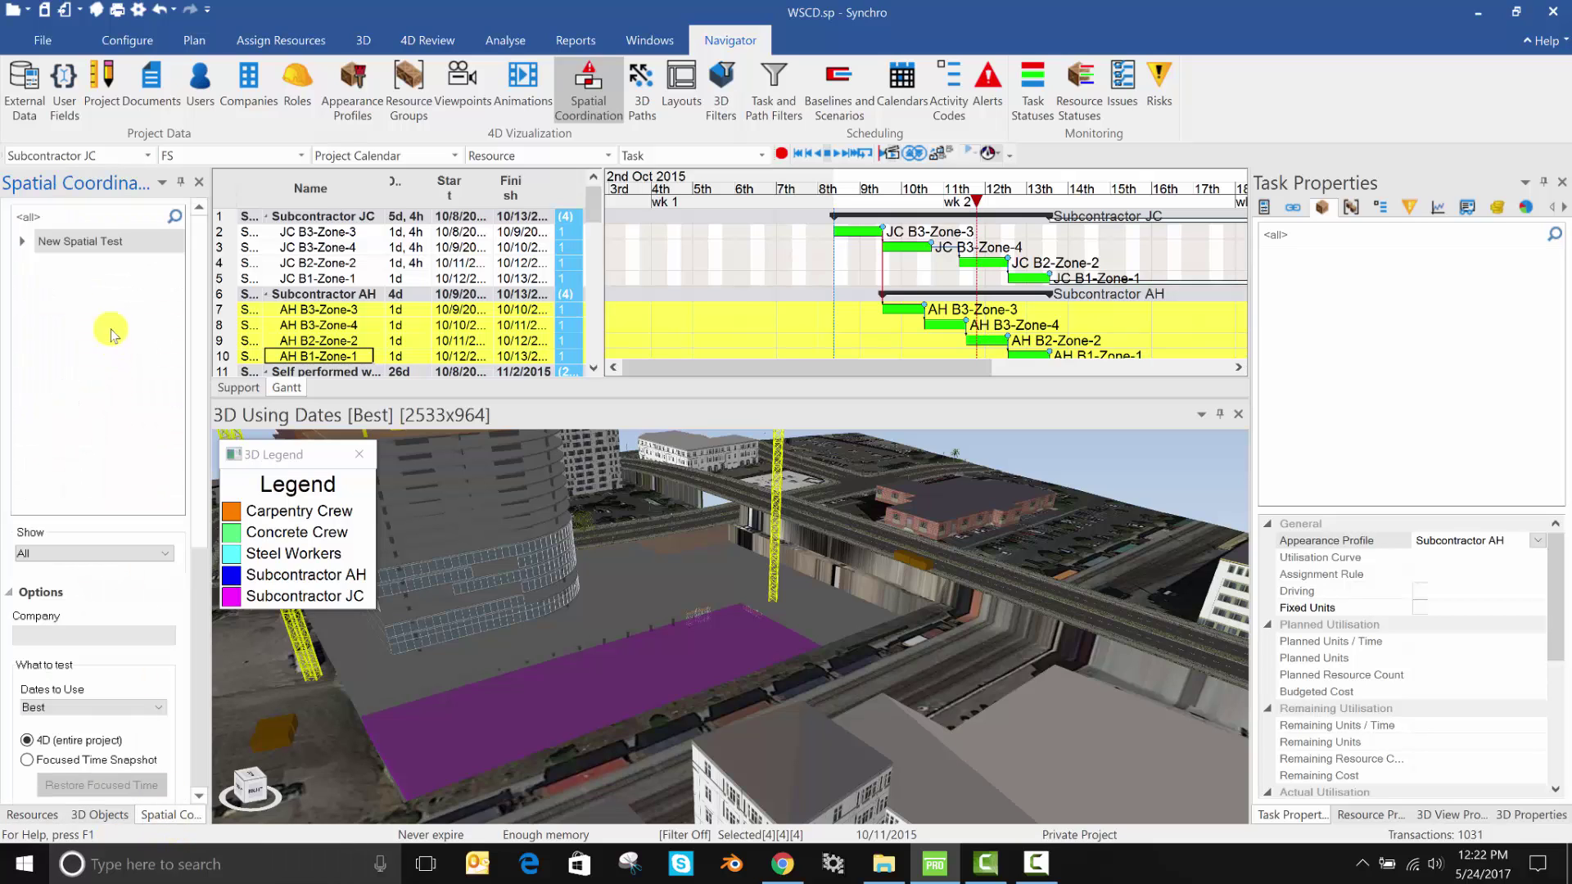
pyautogui.rightClick(104, 242)
pyautogui.click(143, 306)
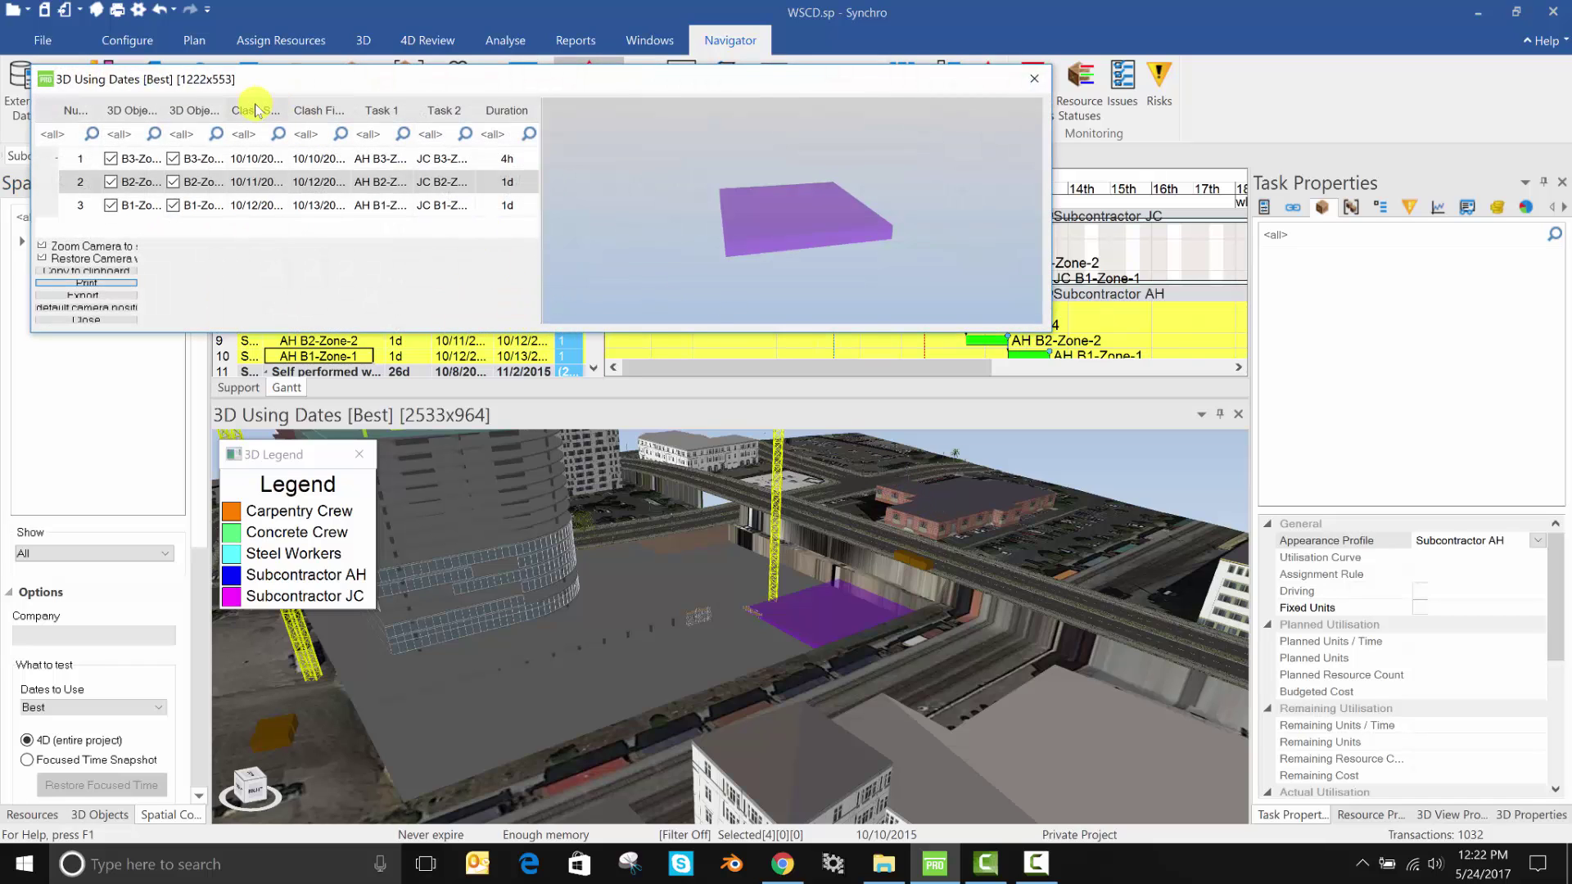
# Step: Review each listed clash's objects, dates, tasks and 3D view in the spatial test results, and close the results
pyautogui.moveTo(233, 89); pyautogui.dragTo(376, 209)
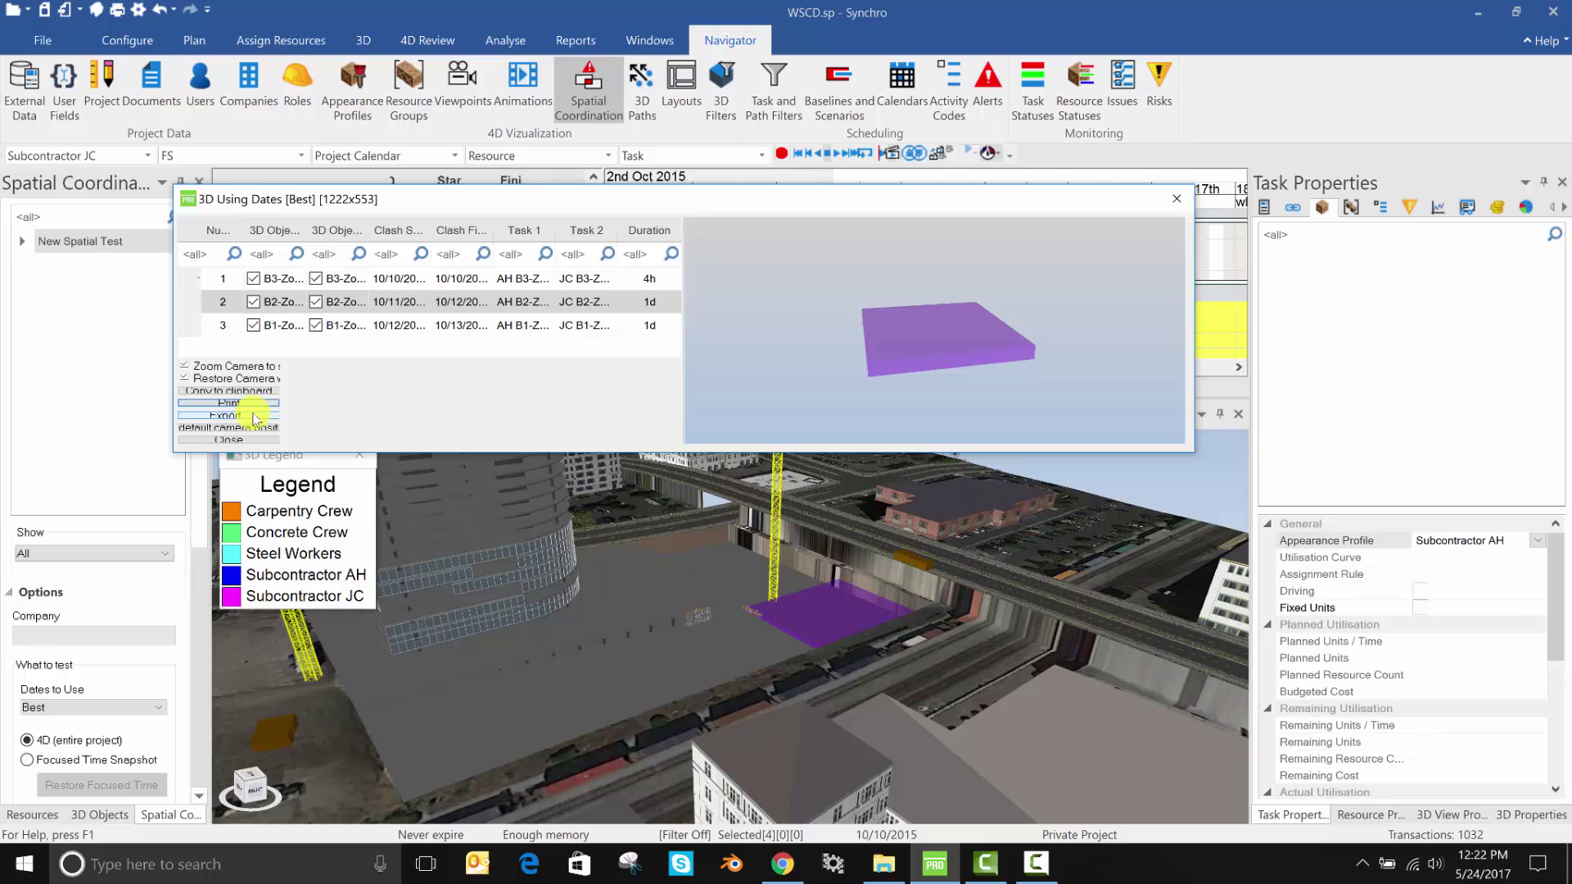
pyautogui.click(190, 280)
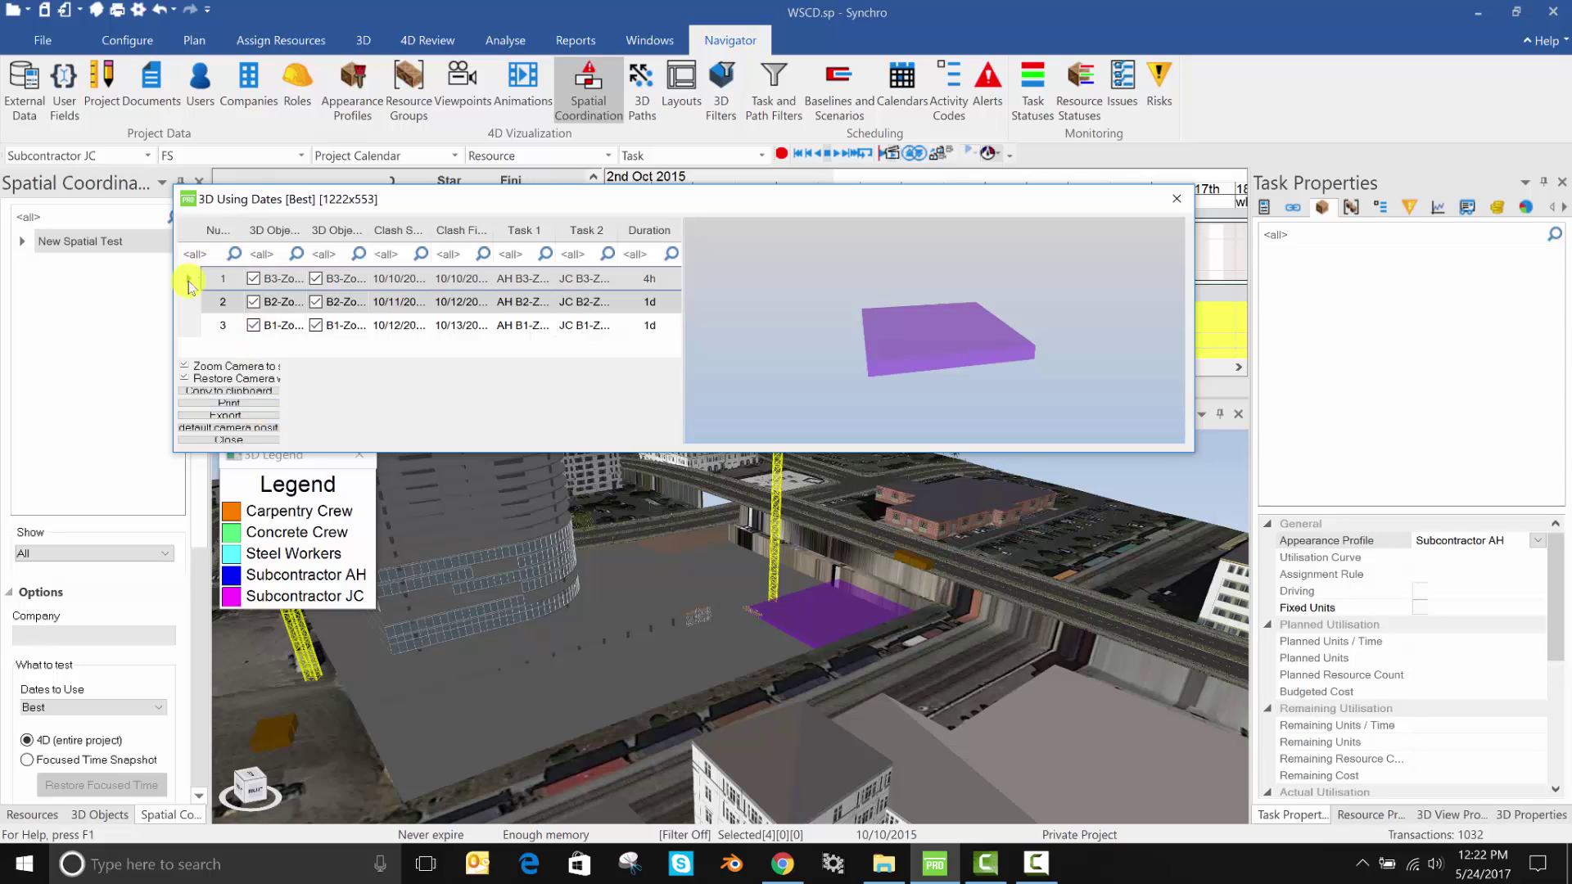
pyautogui.moveTo(922, 325); pyautogui.dragTo(916, 326)
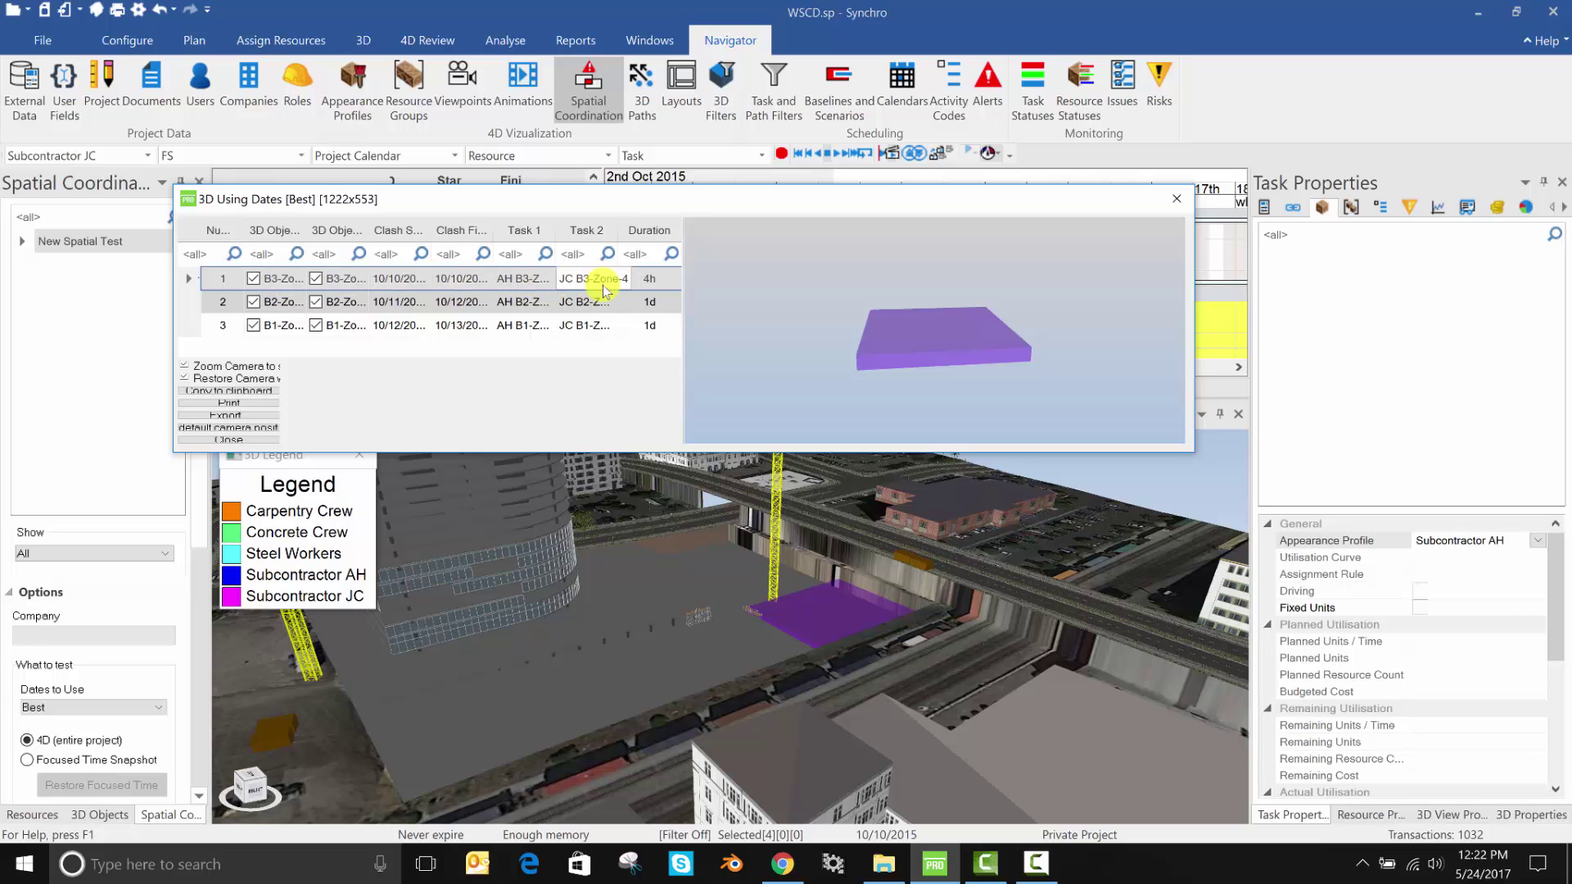
pyautogui.moveTo(682, 312); pyautogui.dragTo(393, 273)
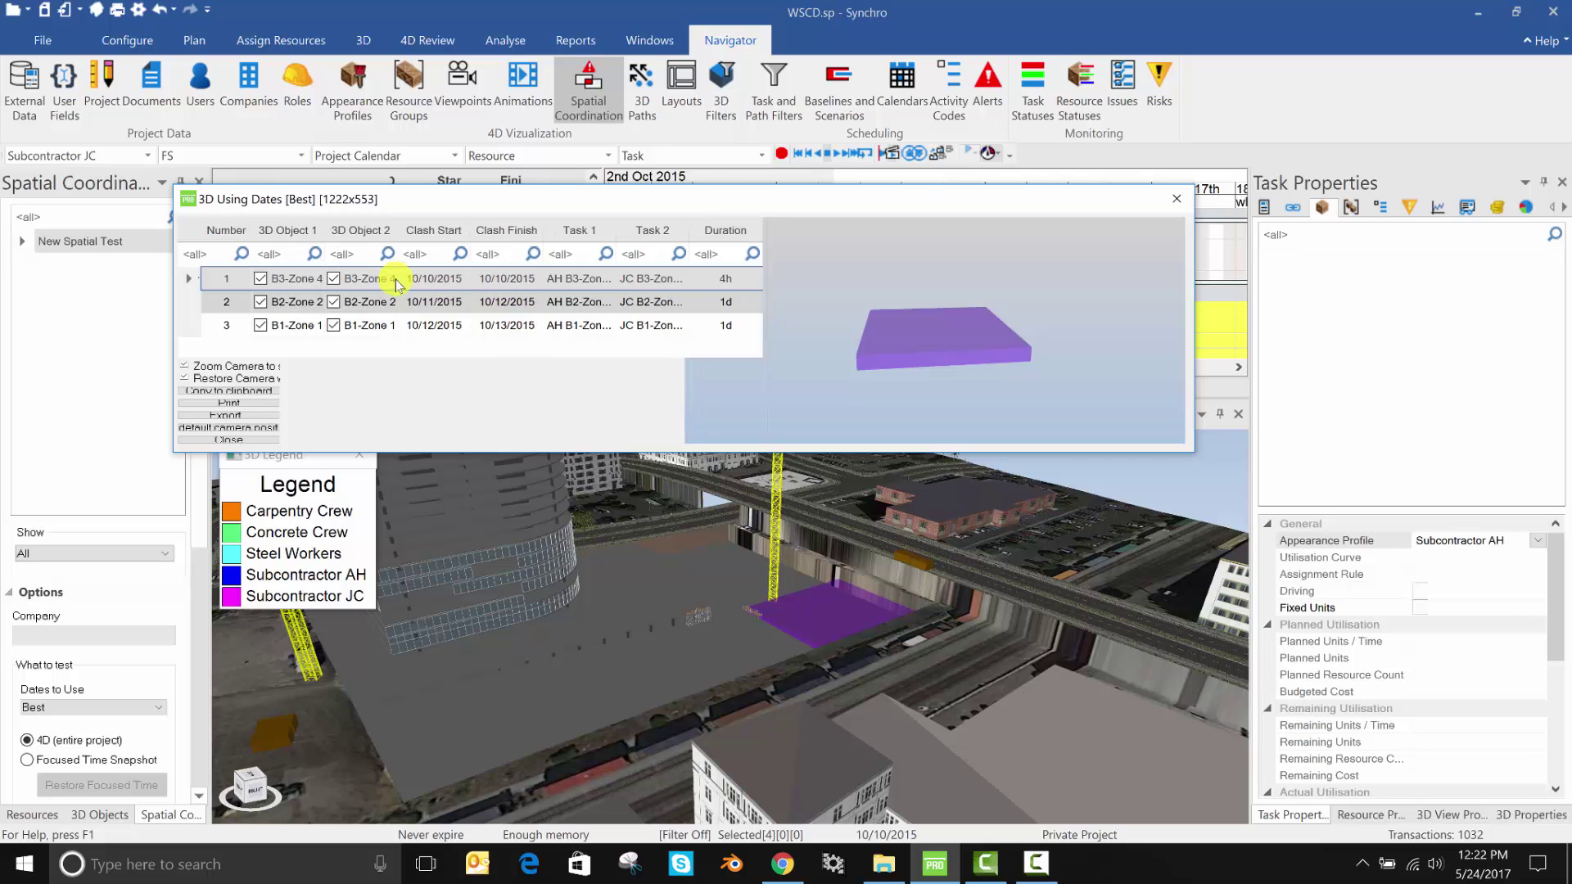
pyautogui.click(198, 303)
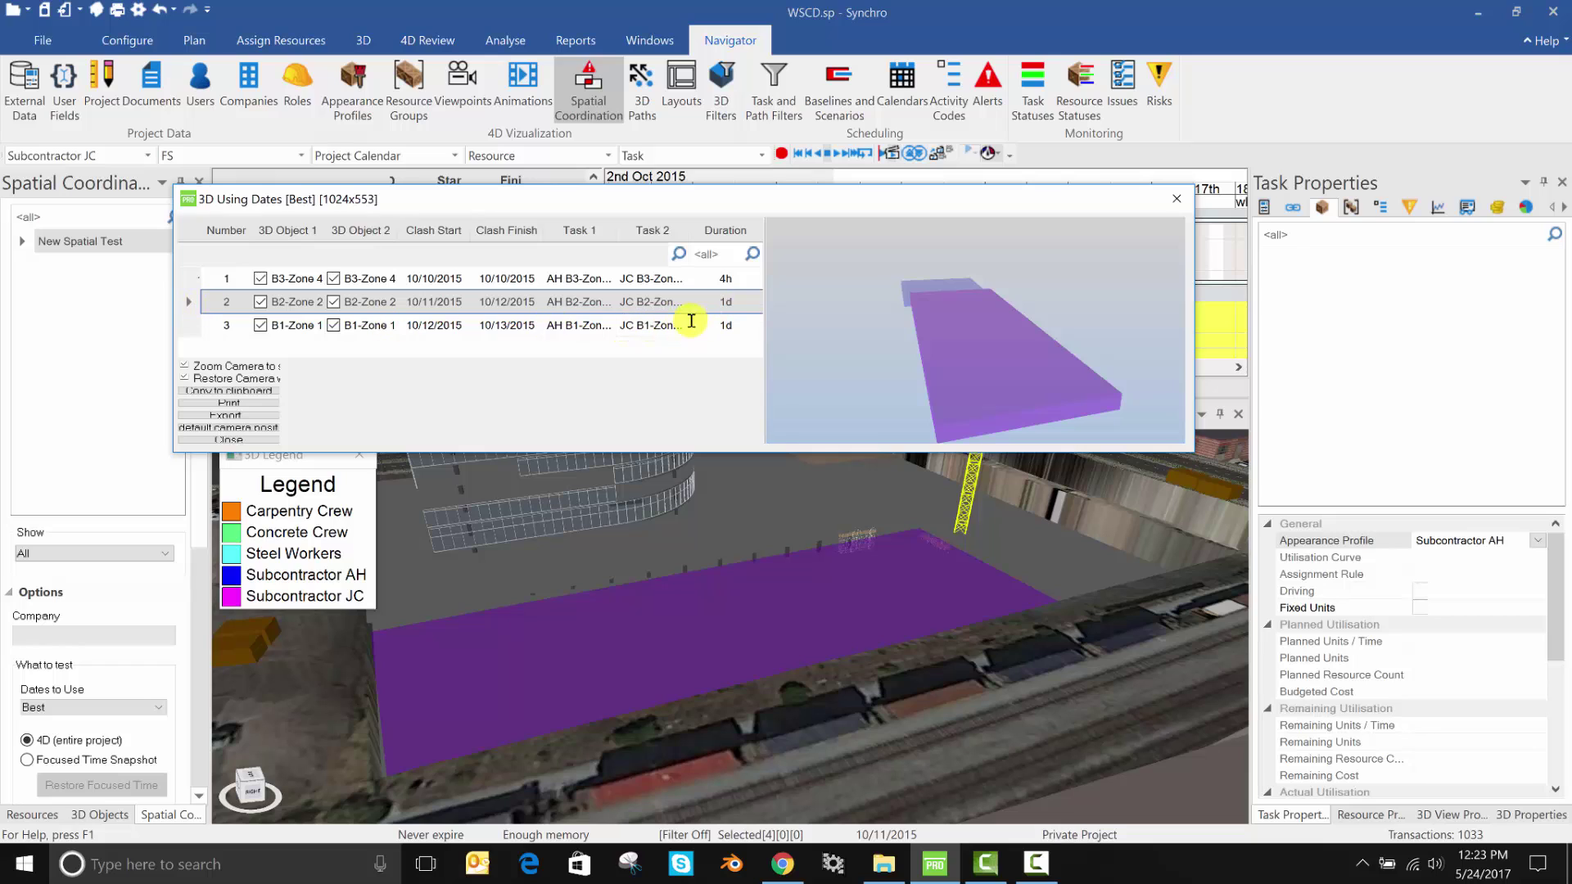
pyautogui.click(195, 327)
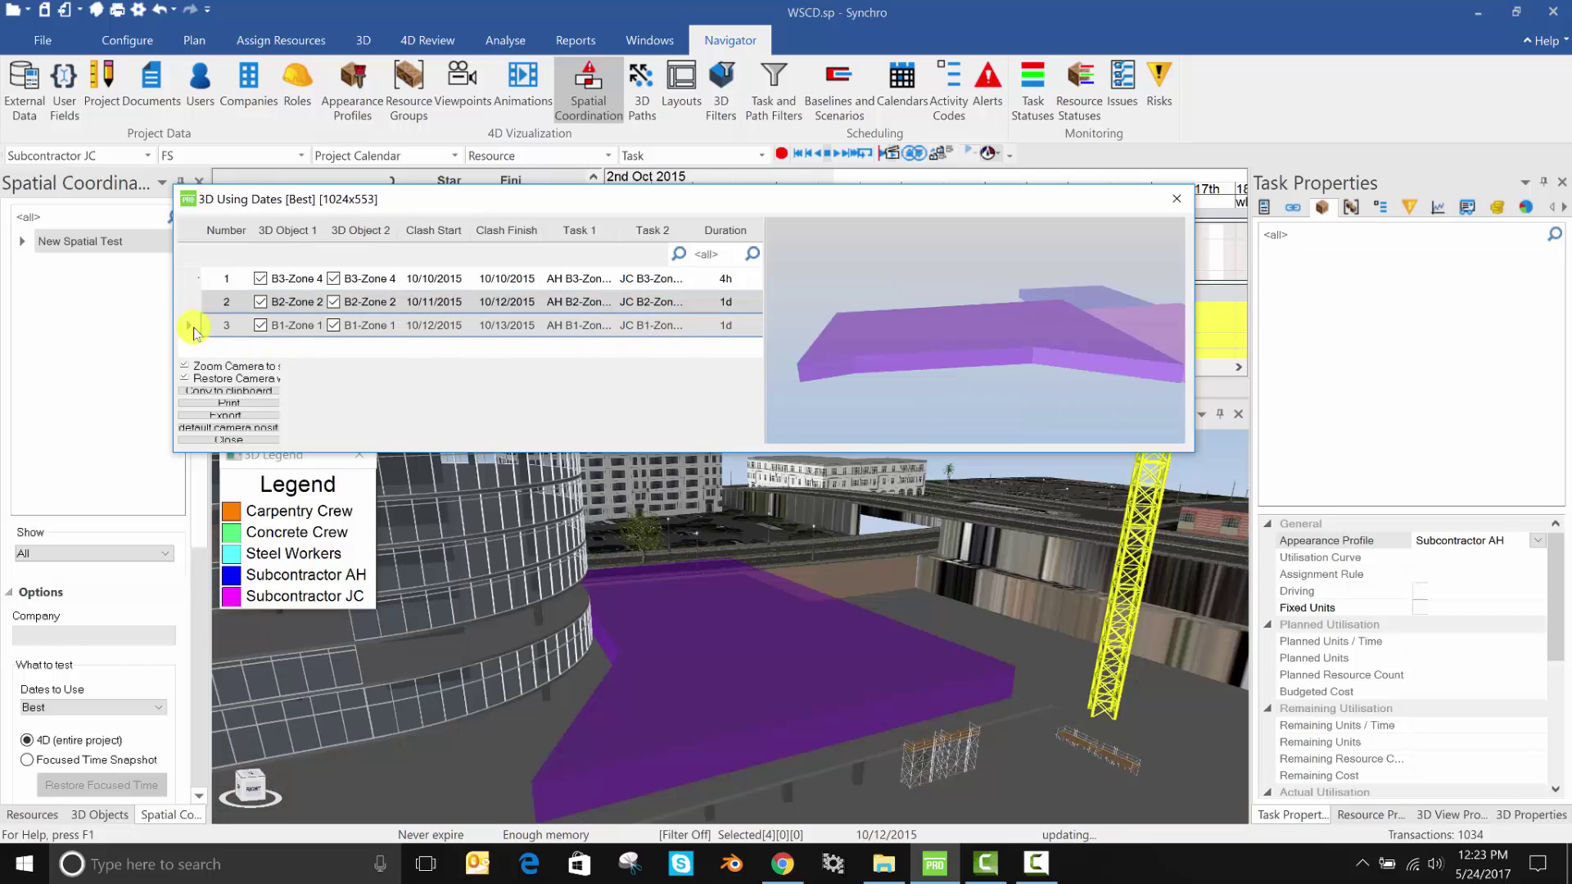
pyautogui.click(1173, 203)
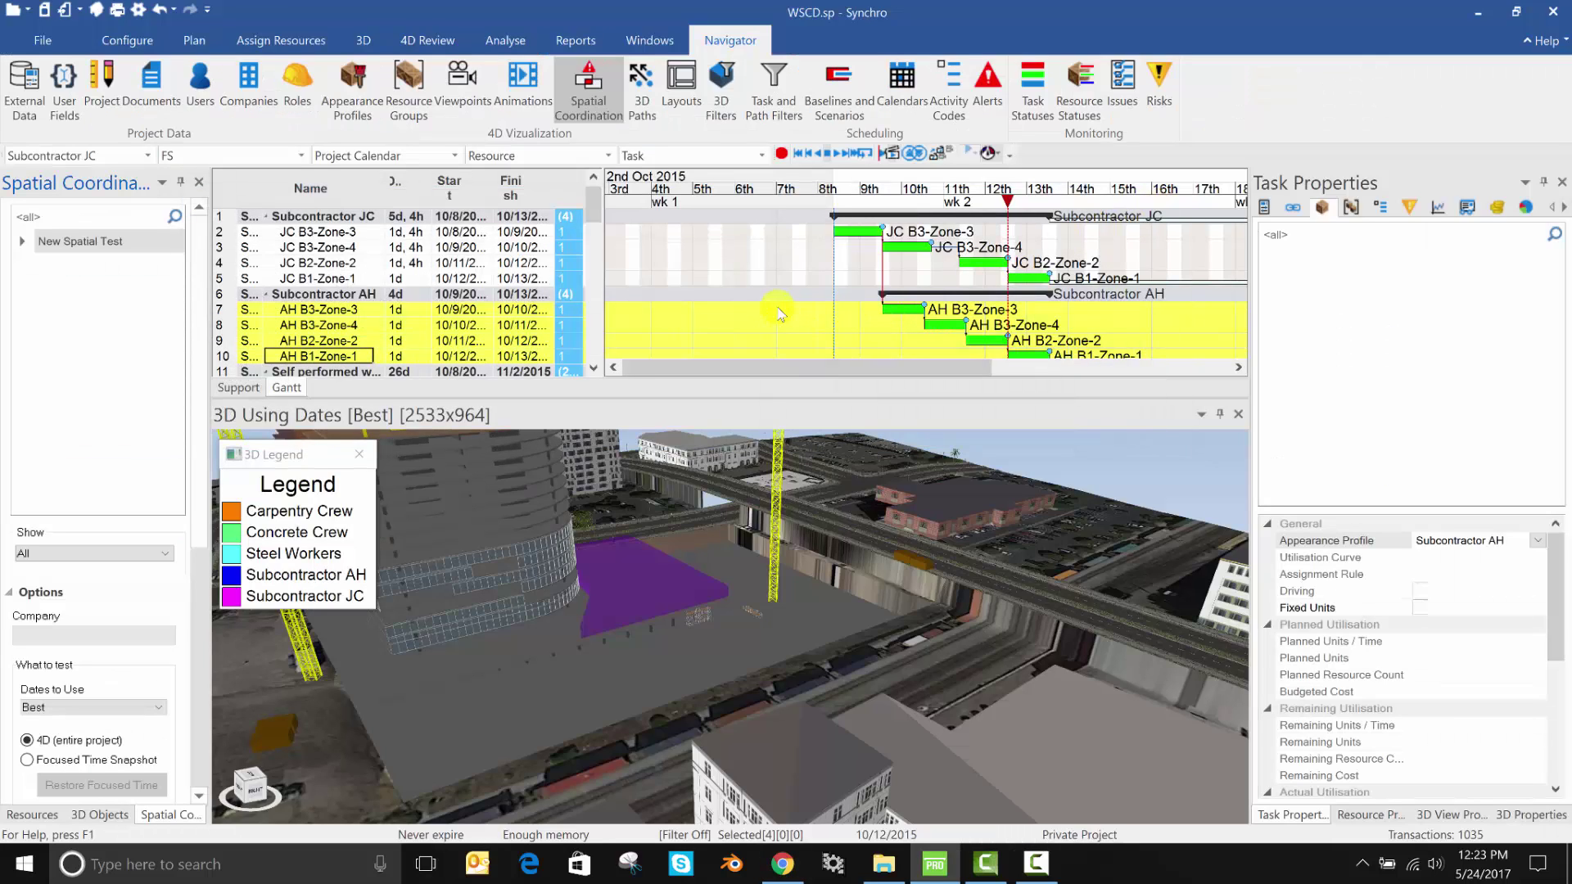
# Step: Set a 1d lag on the link from predecessor JC B3-Zone-3 to task AH B3-Zone-3, and reschedule the project
pyautogui.keyDown('ctrl'); pyautogui.scroll(-1, 853, 316); pyautogui.keyUp('ctrl')
pyautogui.scroll(-2, 860, 307)
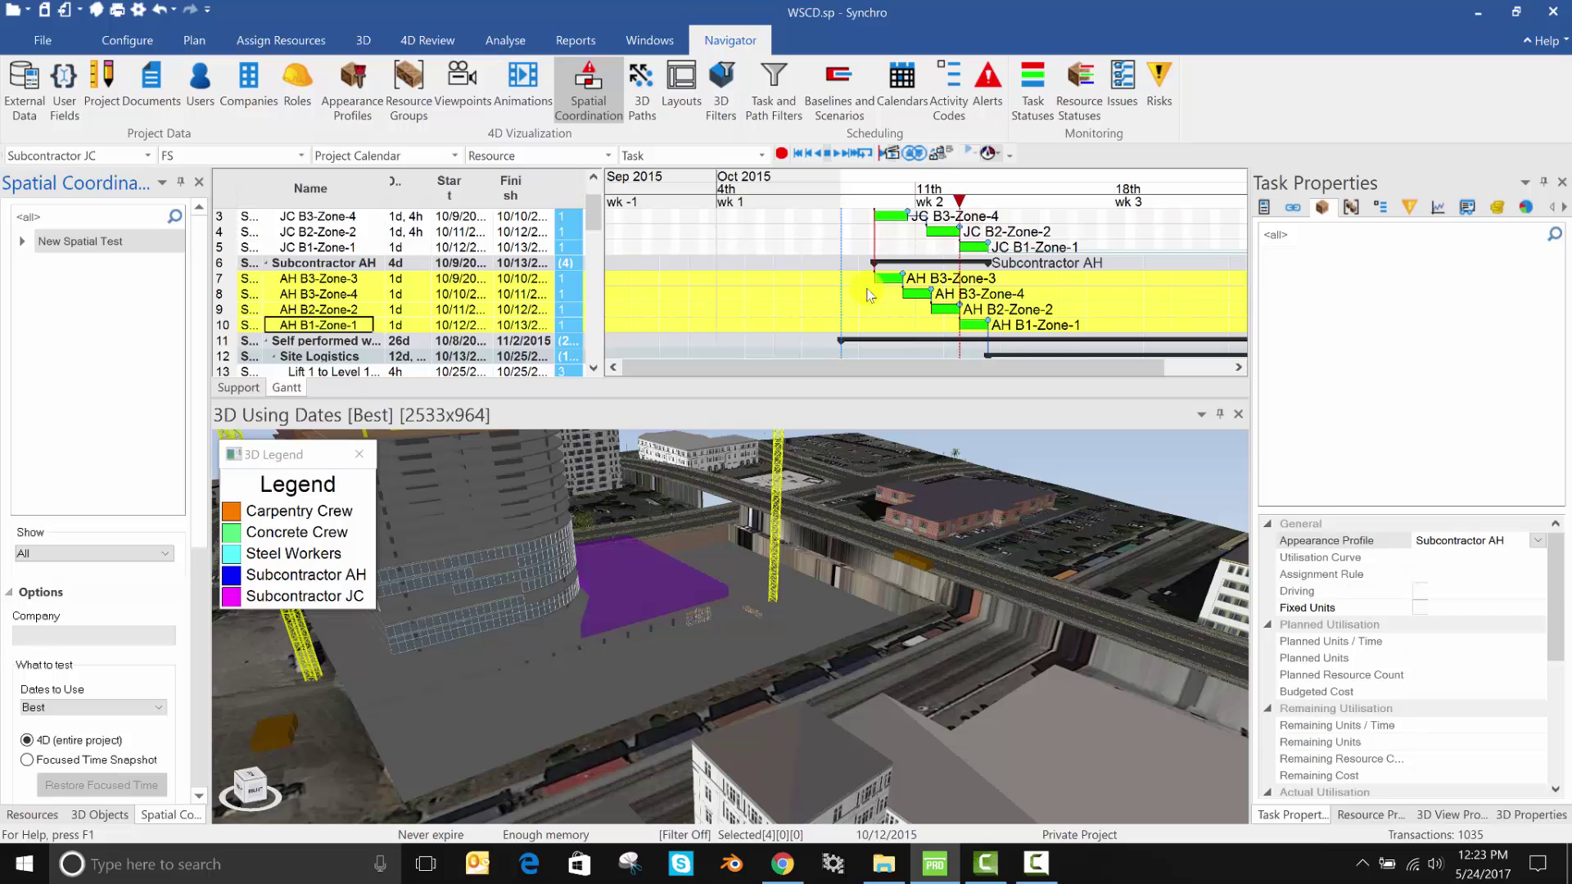
pyautogui.click(846, 277)
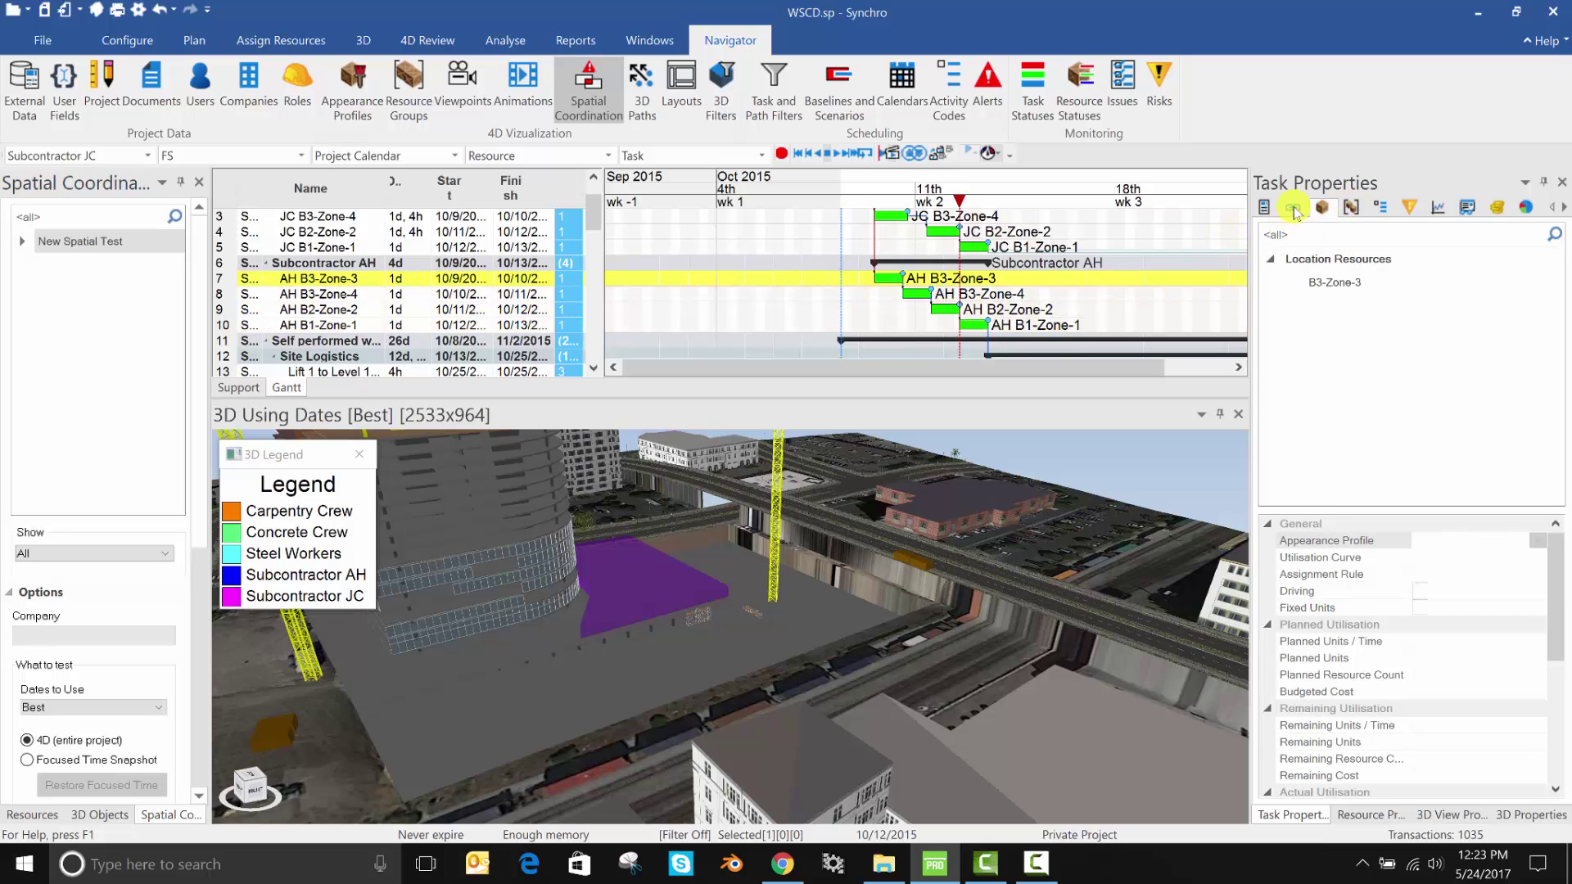
pyautogui.click(1293, 209)
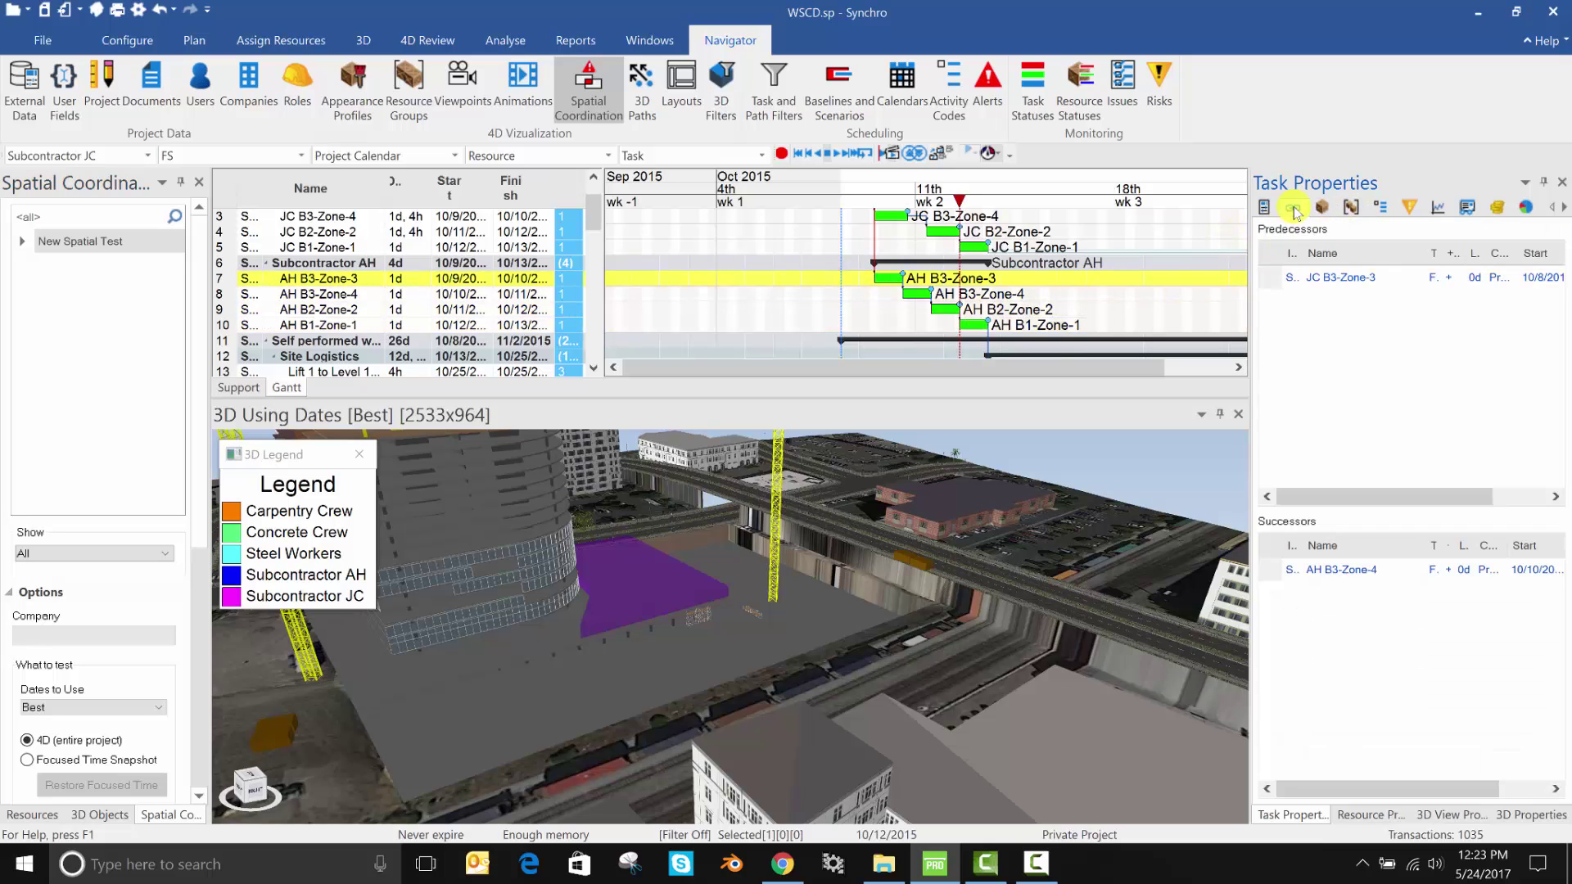
pyautogui.click(1478, 303)
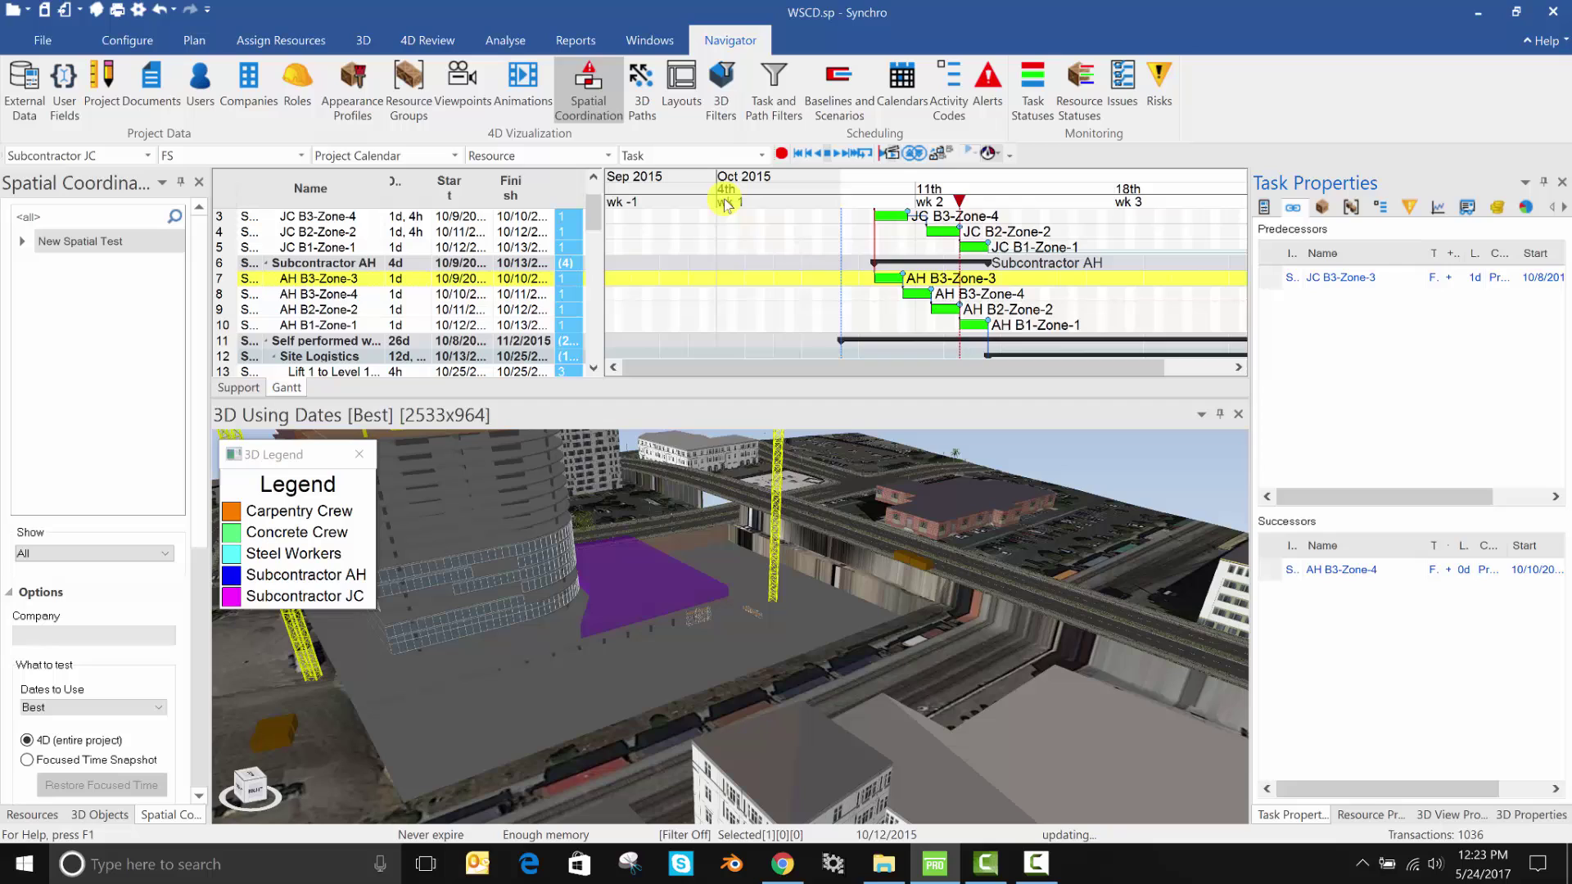
pyautogui.click(206, 42)
pyautogui.click(620, 82)
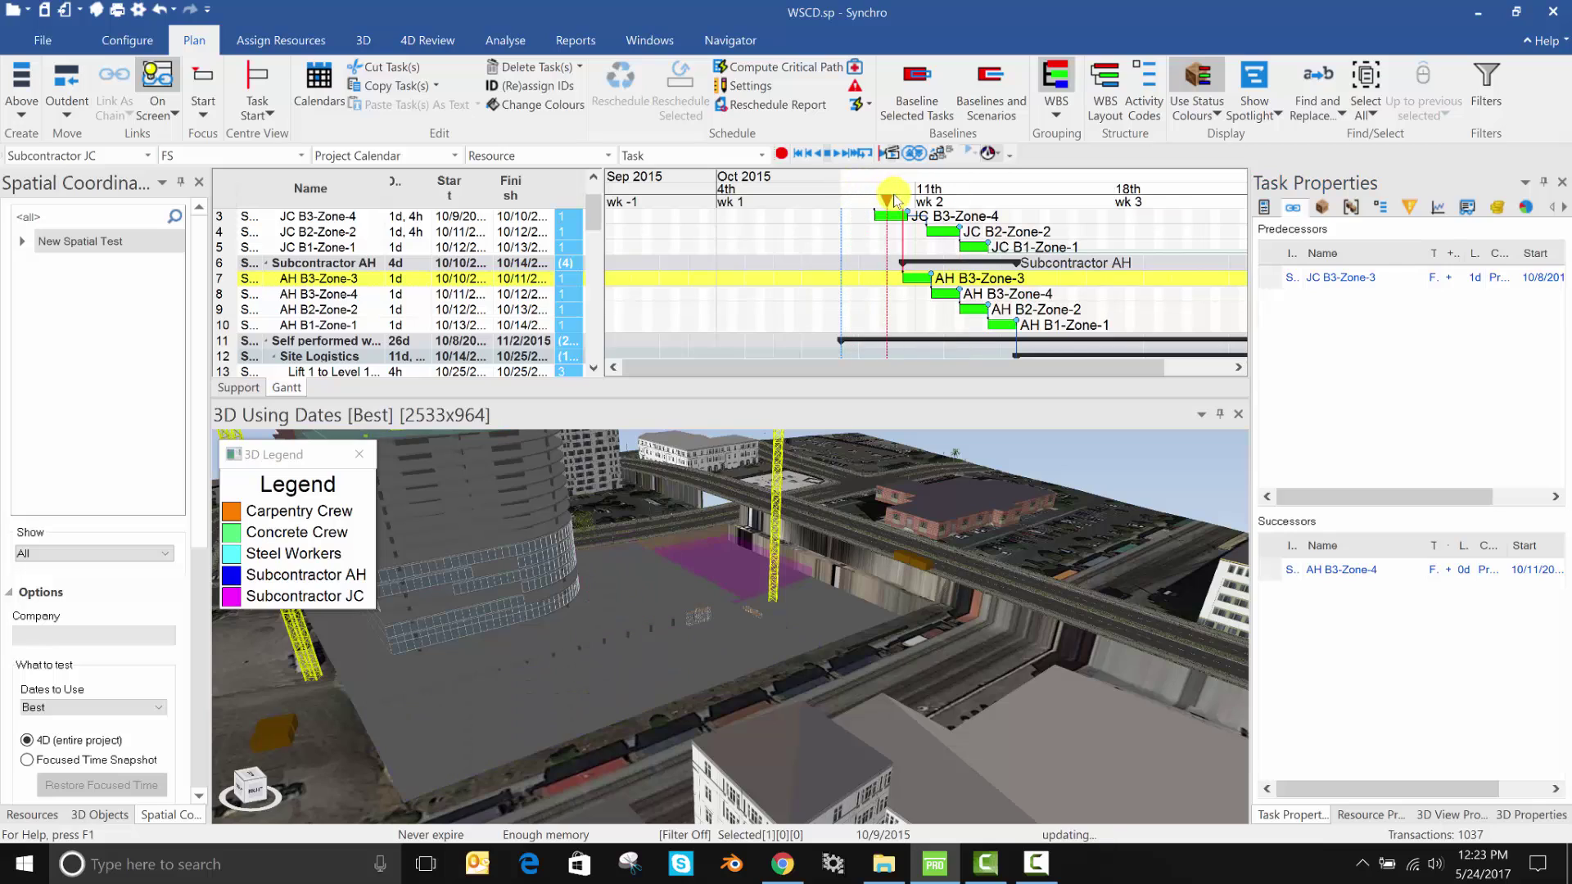
# Step: Move the focus time through the rescheduled subcontractor tasks to 10/15/2015 and check the zones in the 3D view
pyautogui.click(919, 195)
pyautogui.moveTo(927, 201); pyautogui.dragTo(1050, 215)
pyautogui.scroll(-5, 745, 571)
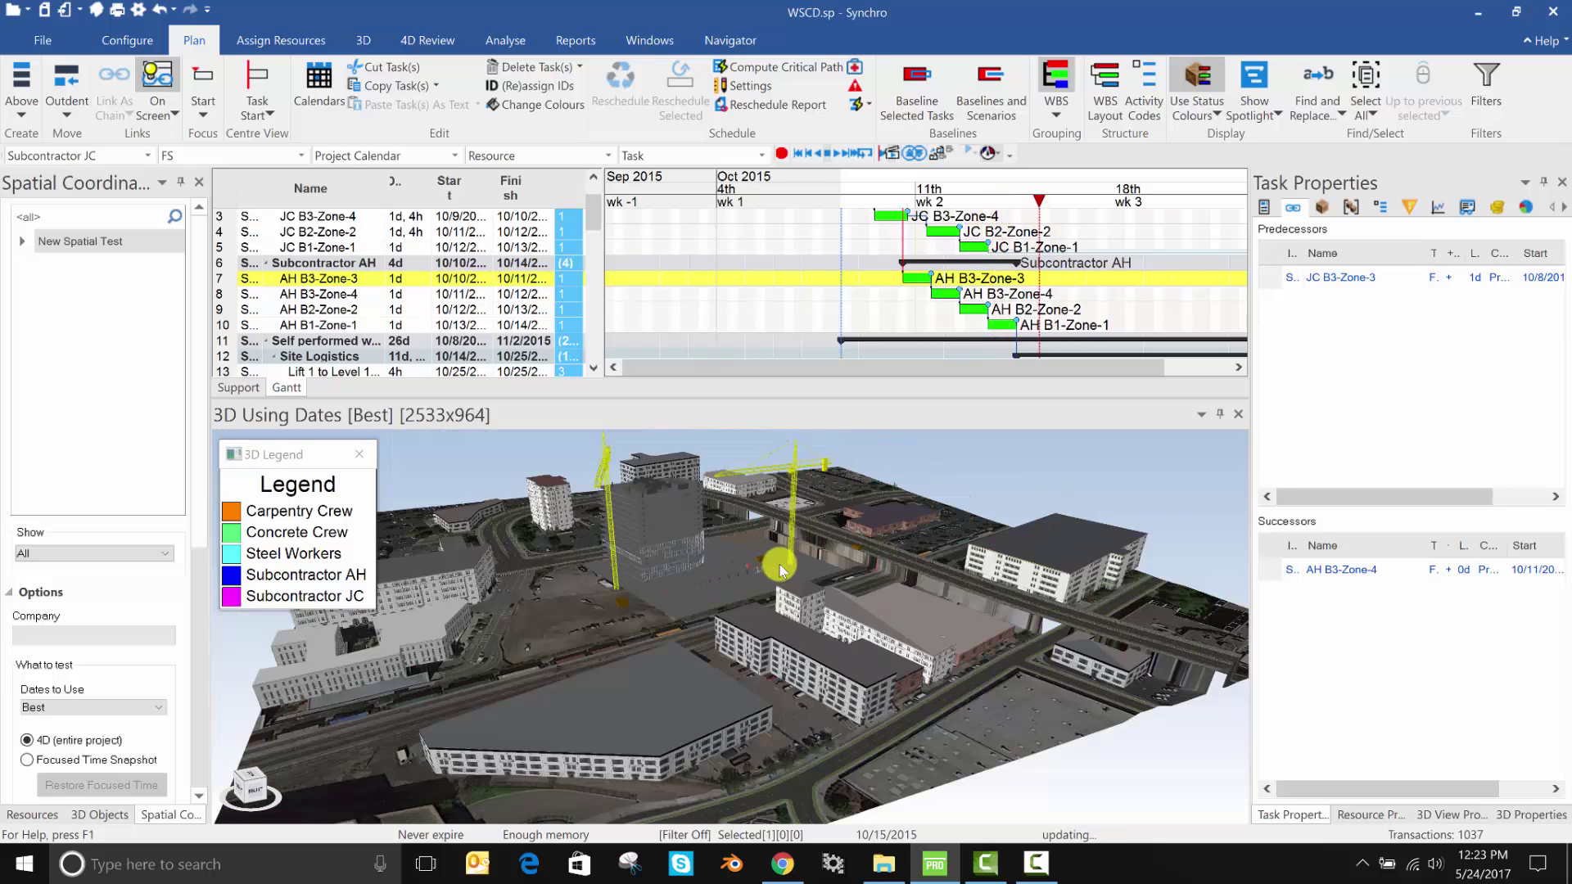
pyautogui.scroll(5, 758, 631)
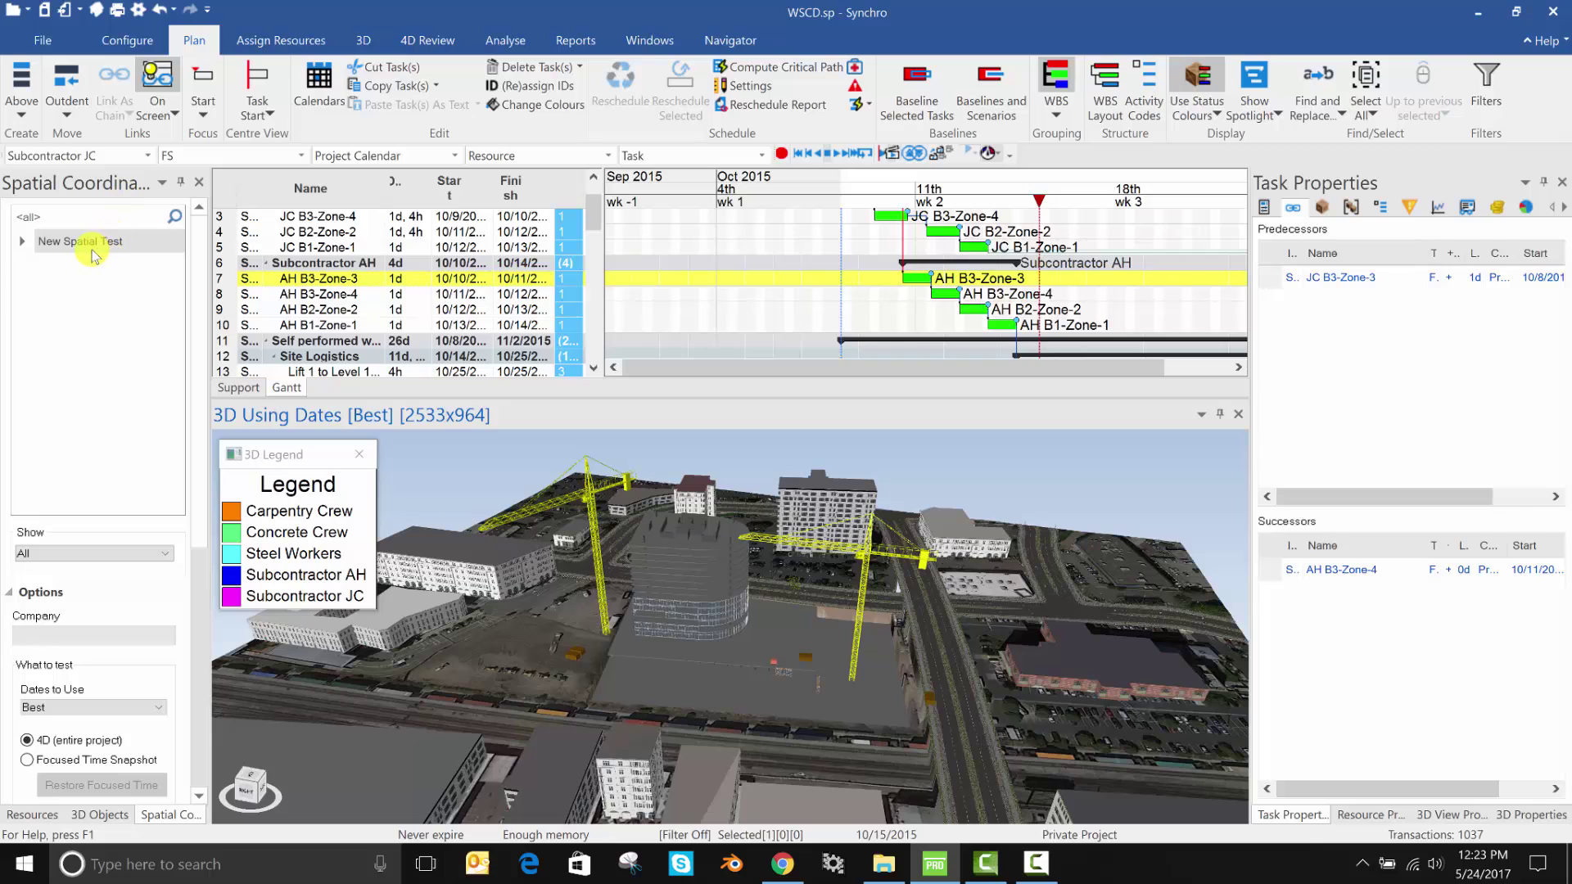
# Step: Restore the 3D selection used in the previous run of New Spatial Test and run the test again
pyautogui.scroll(-5, 199, 325)
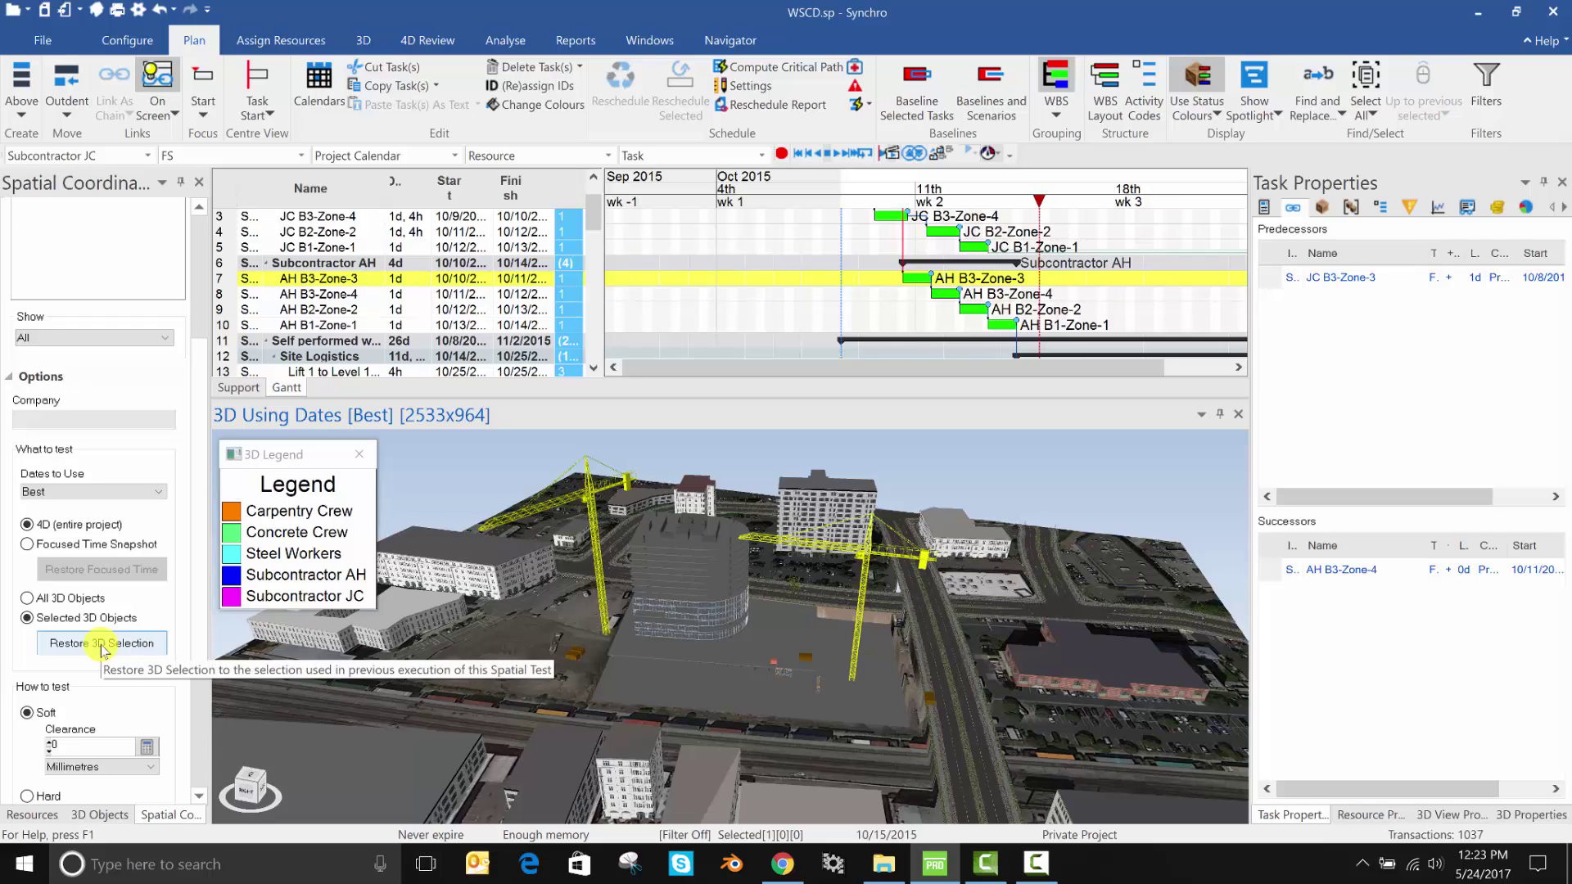
pyautogui.click(103, 644)
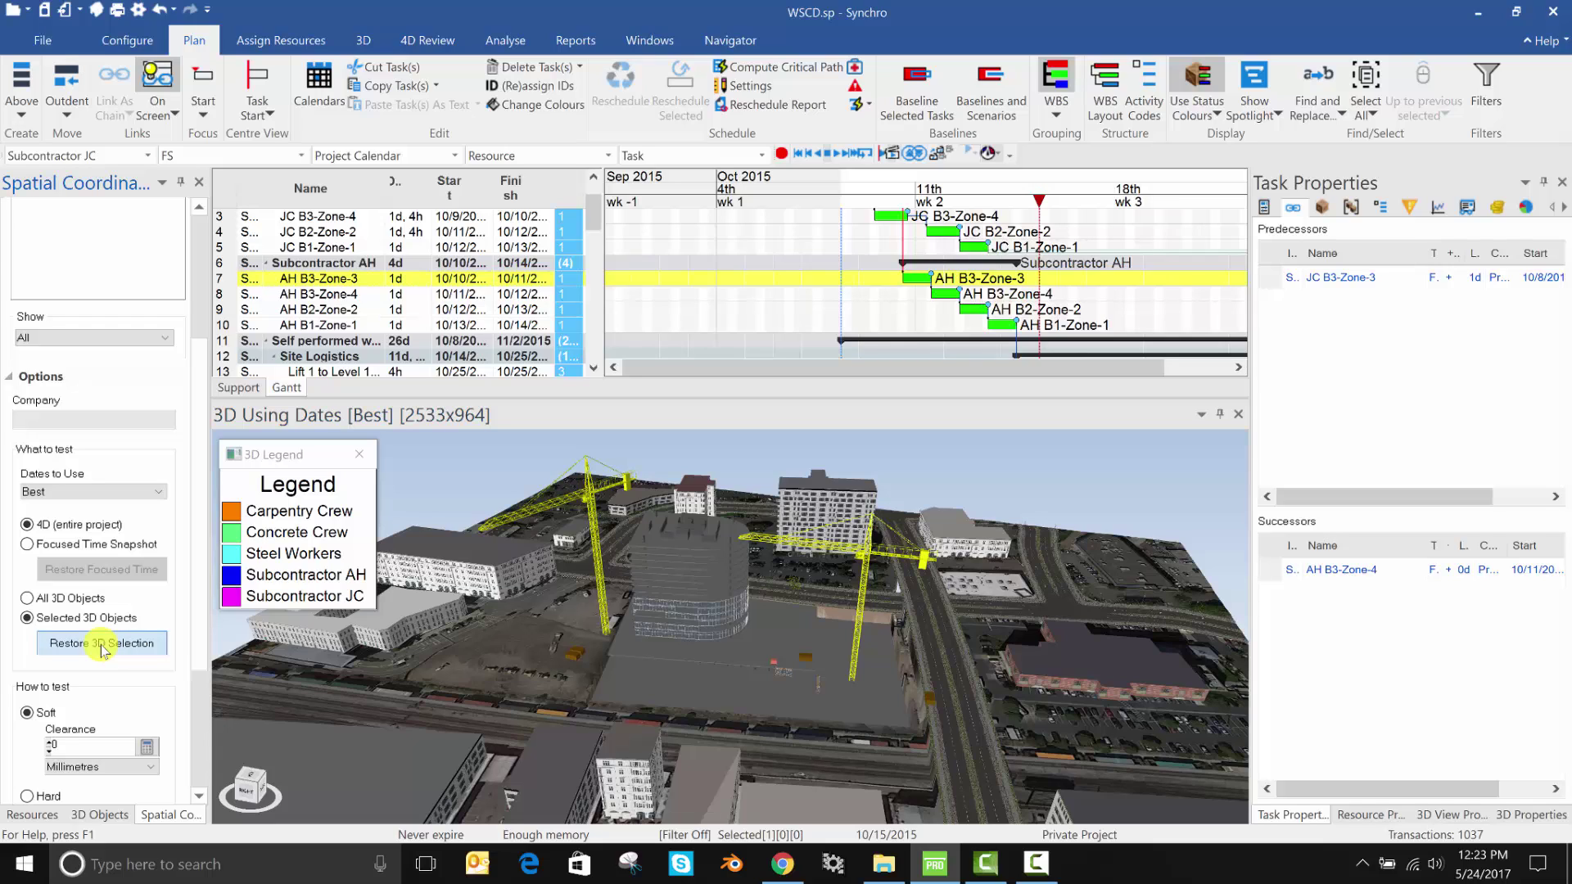
pyautogui.scroll(5, 205, 514)
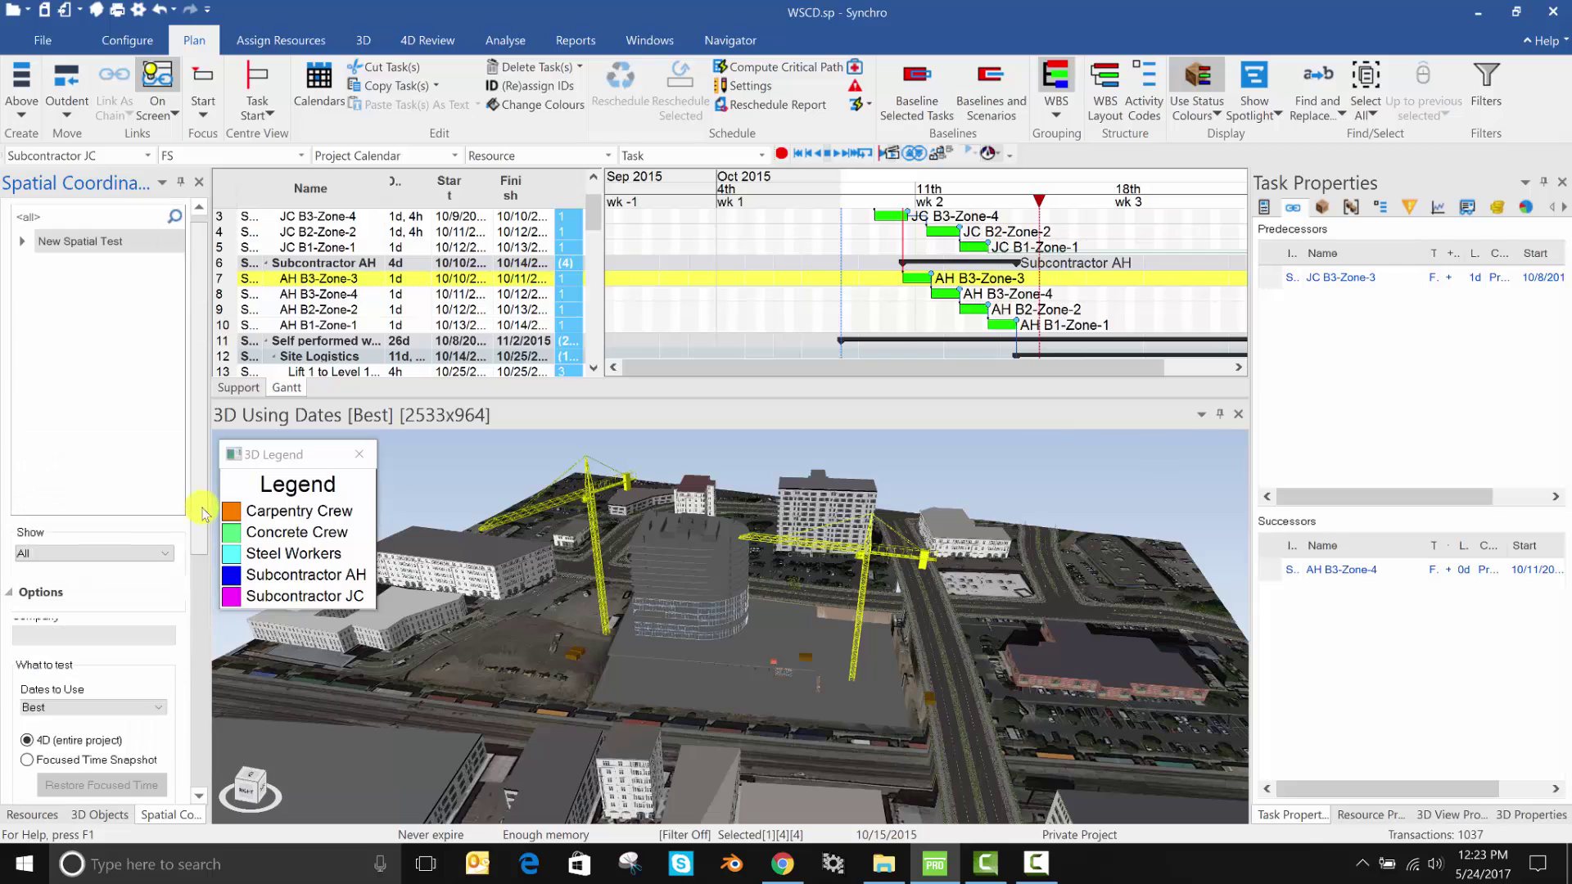
pyautogui.rightClick(90, 250)
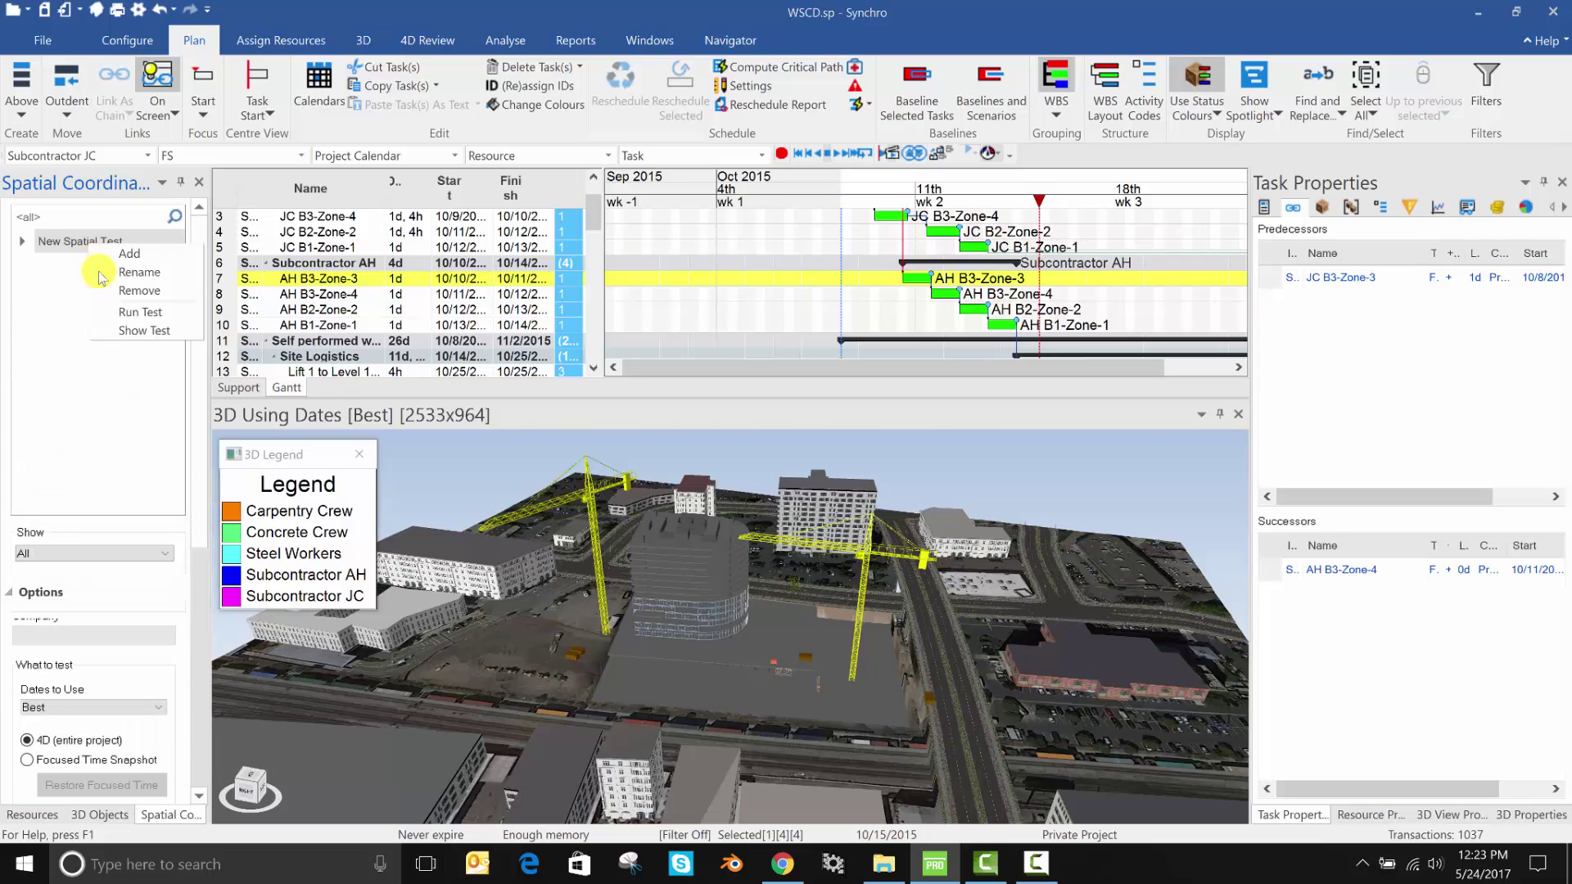
pyautogui.click(123, 309)
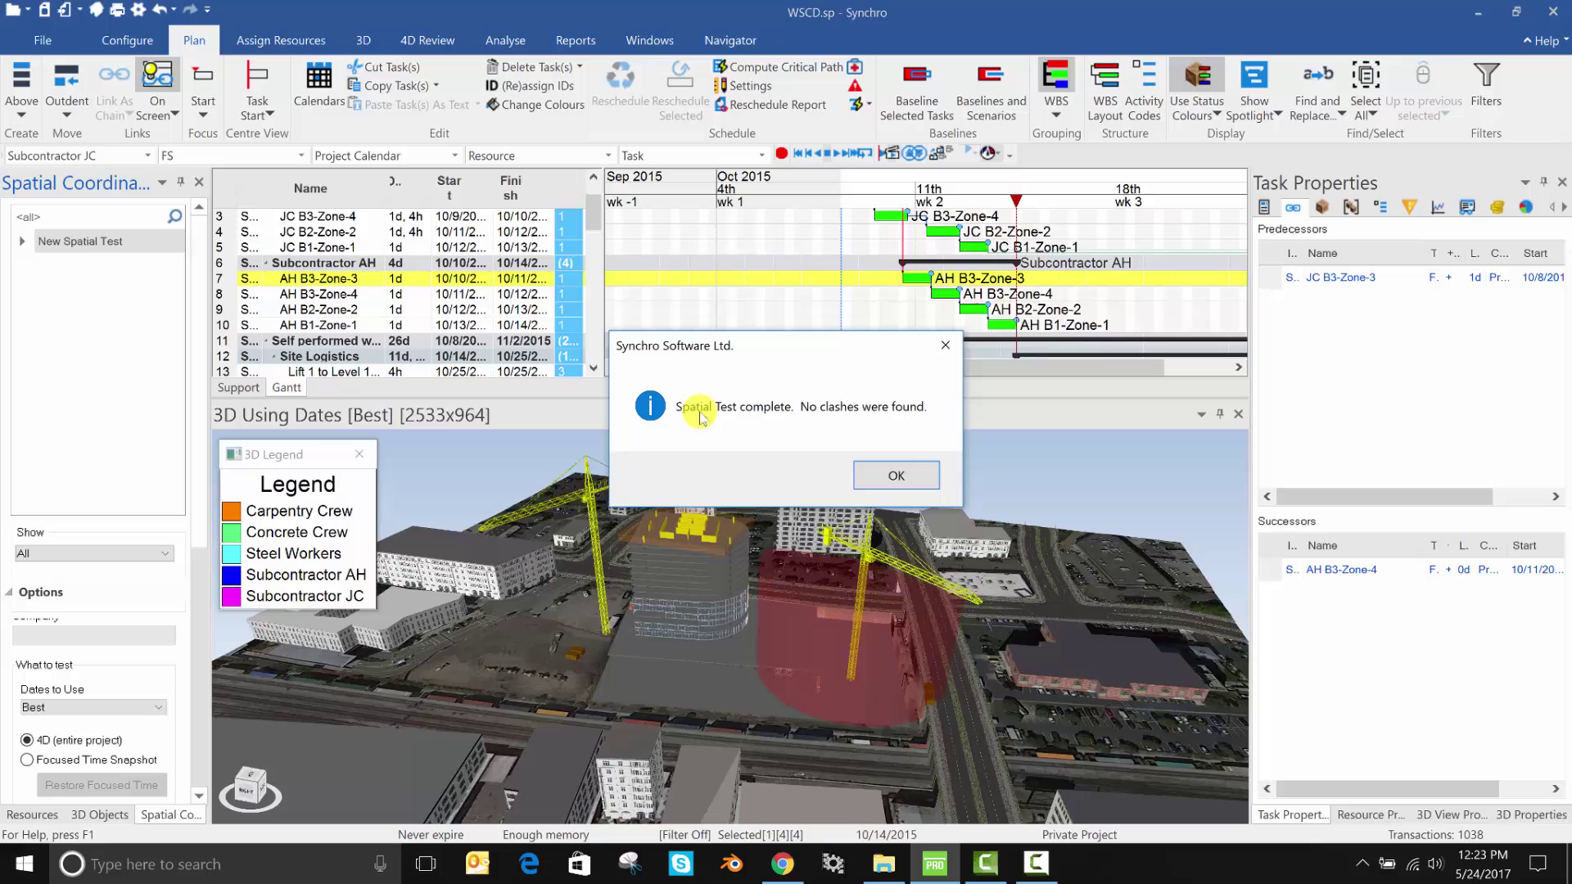